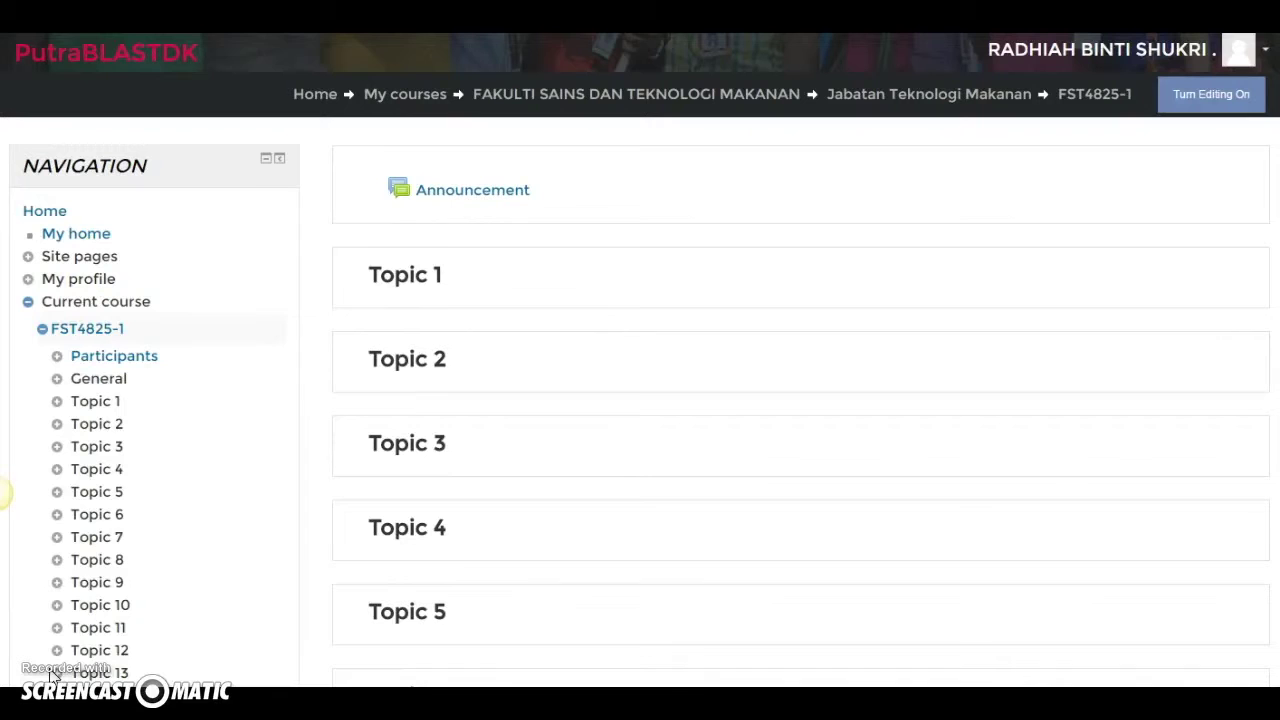
Turn on editing for course FST4825-1 and open its group management page from the course's user administration
click(1230, 100)
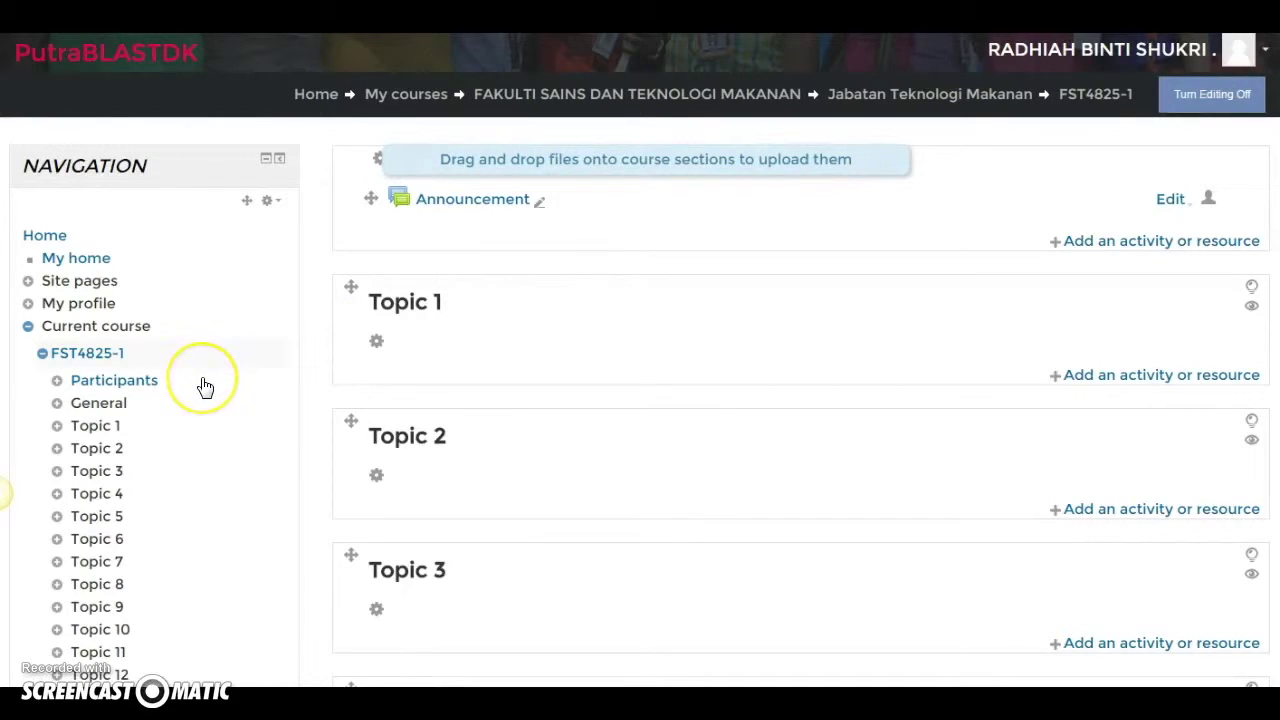
scroll(203, 388, down, 5)
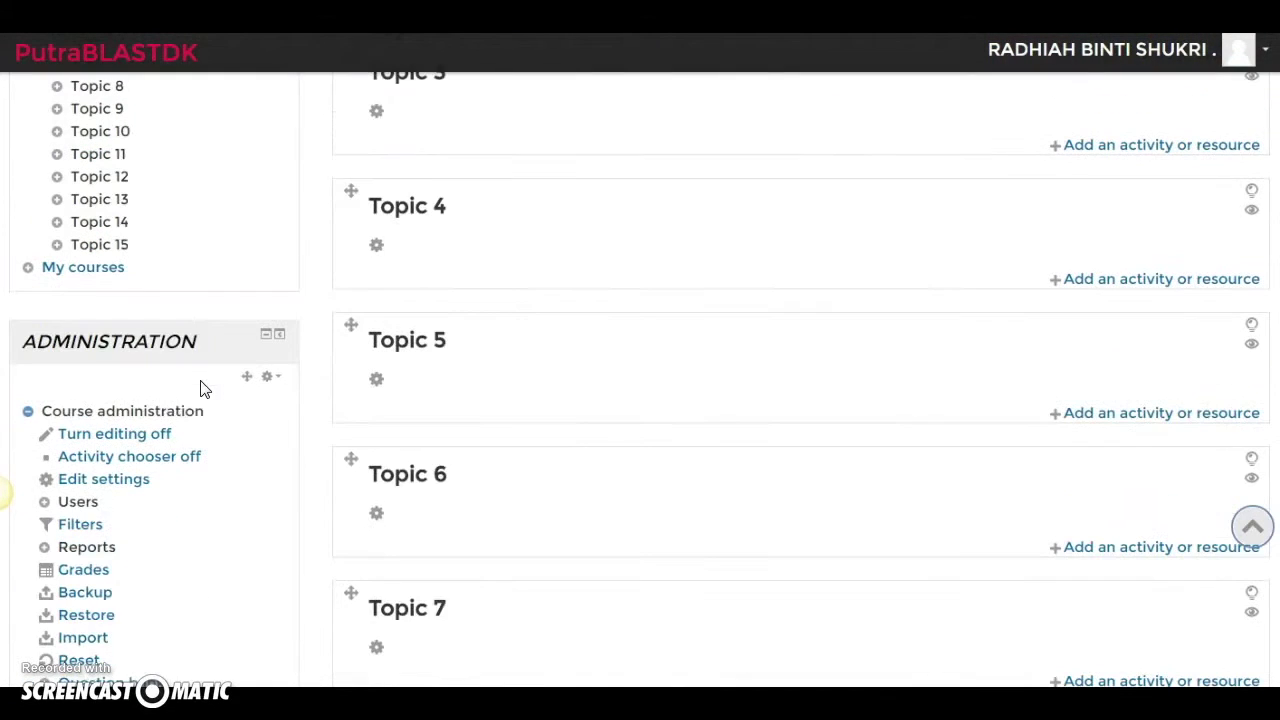
scroll(141, 366, down, 1)
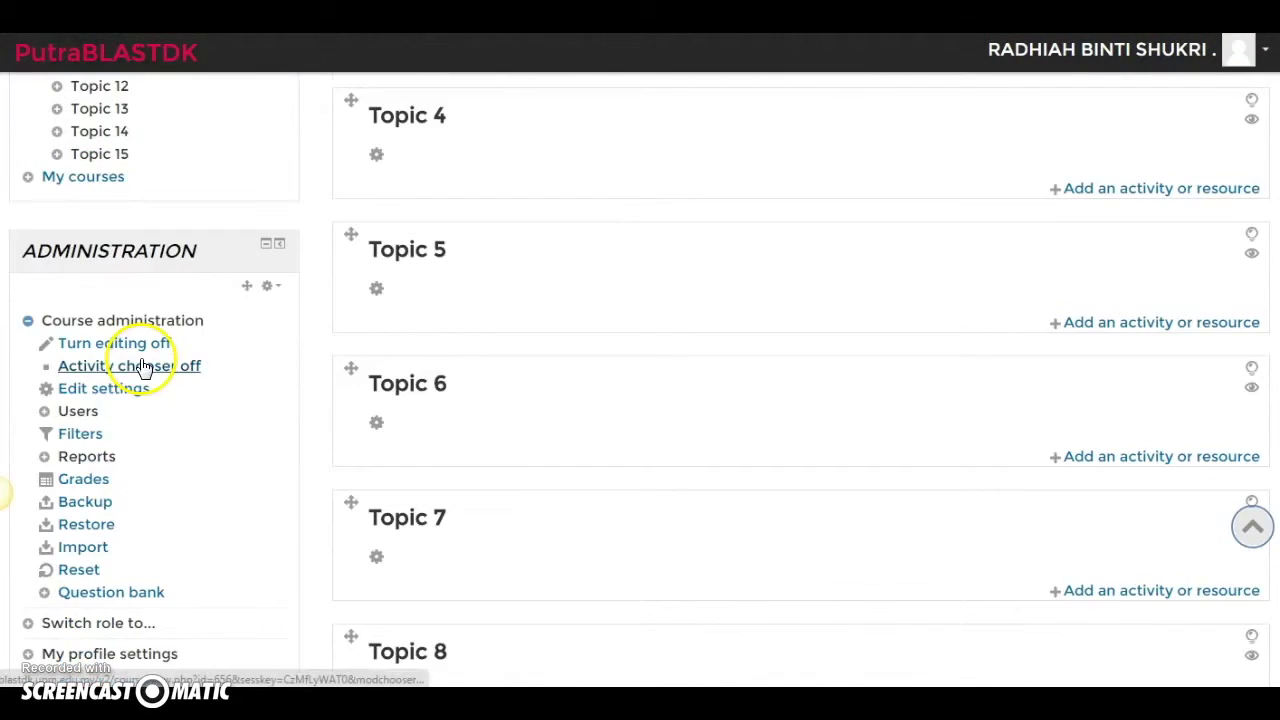
click(80, 413)
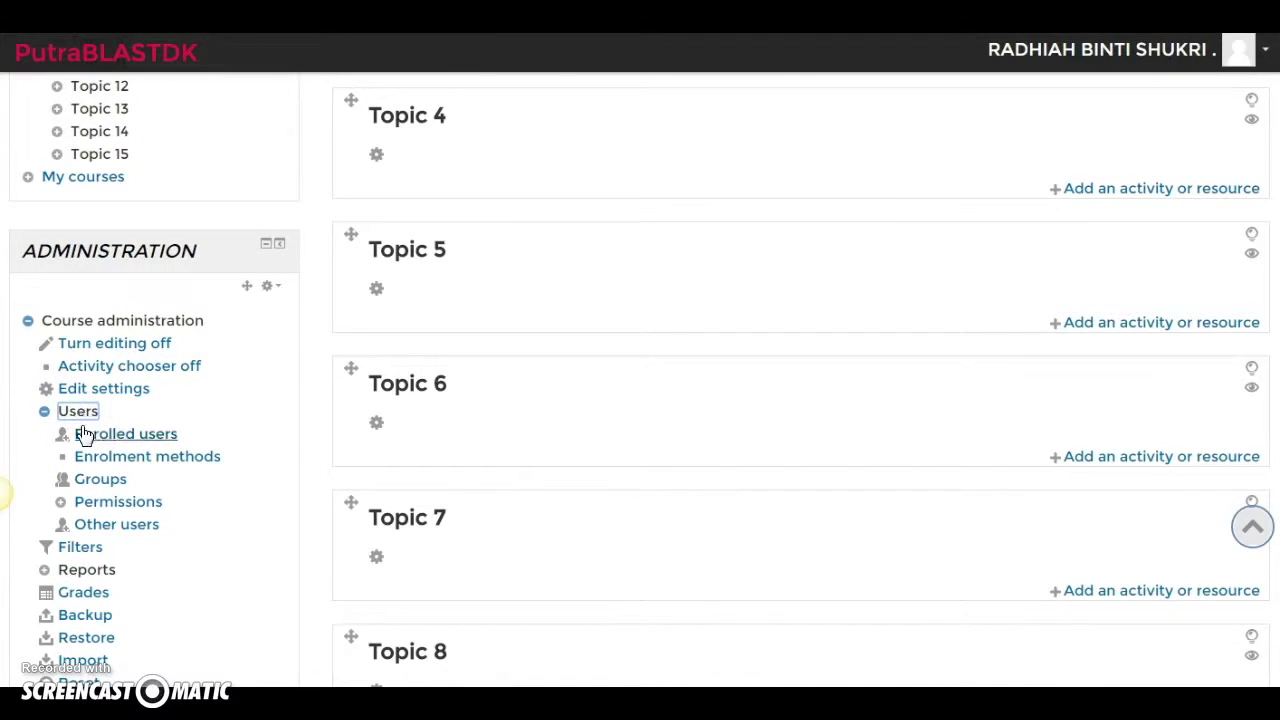
click(97, 482)
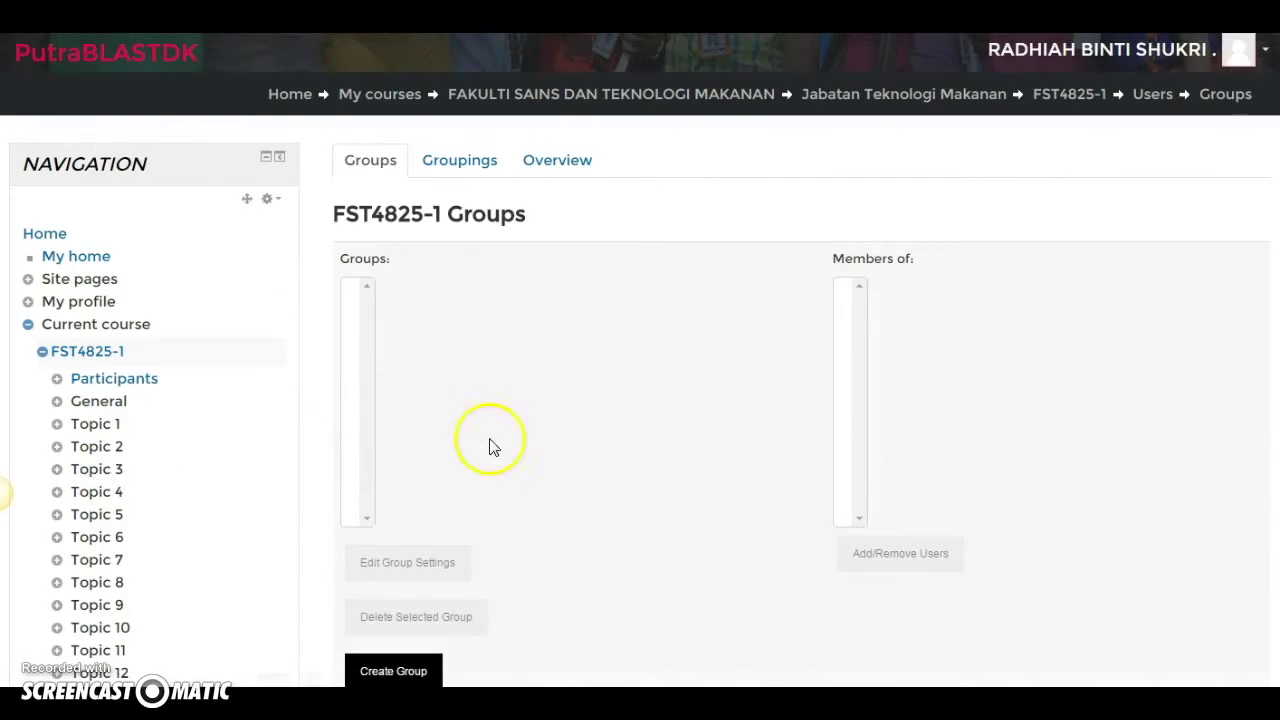
Create a new course group named "Group 1", leaving the other group settings at their defaults, and save it
scroll(657, 510, down, 2)
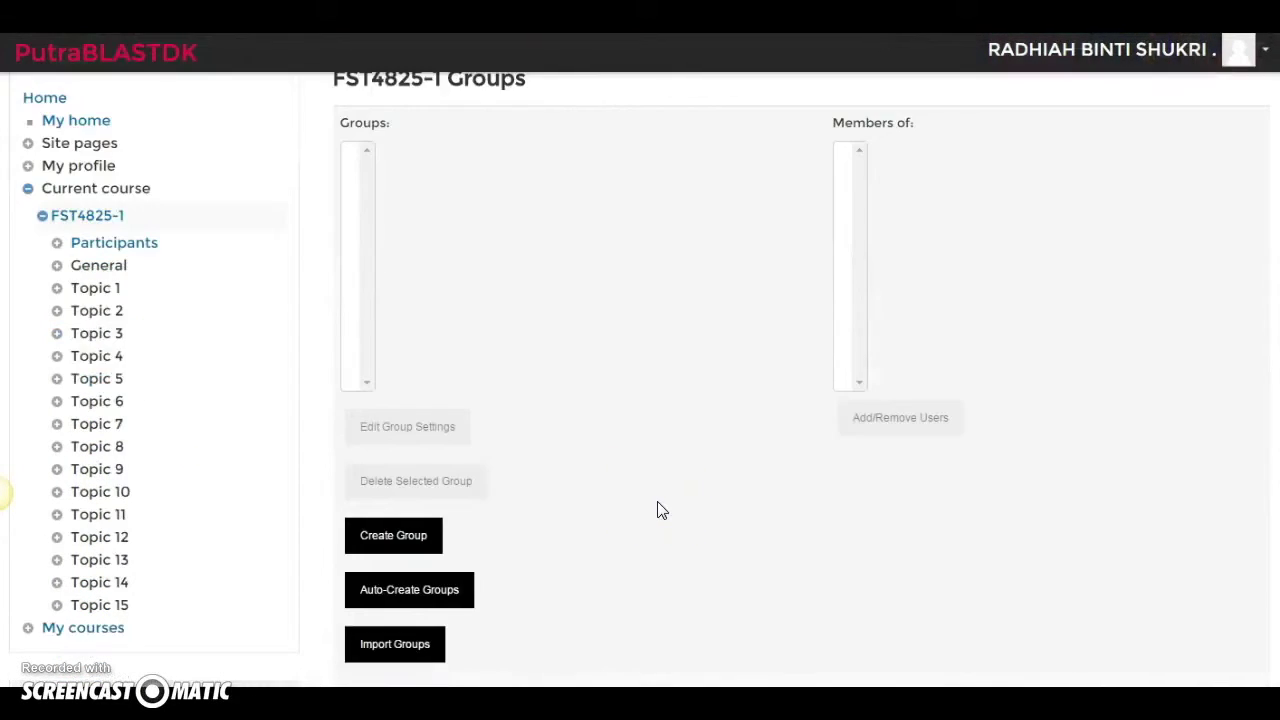
scroll(657, 510, up, 2)
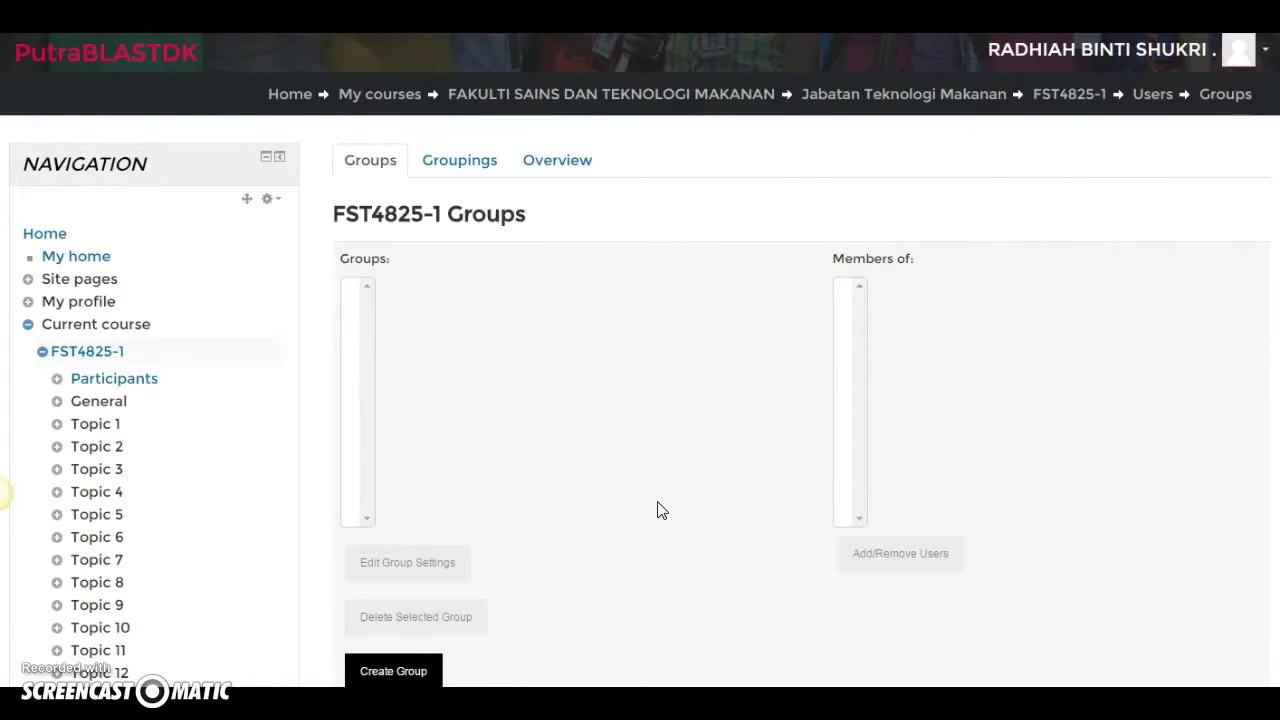
click(673, 503)
scroll(673, 506, down, 2)
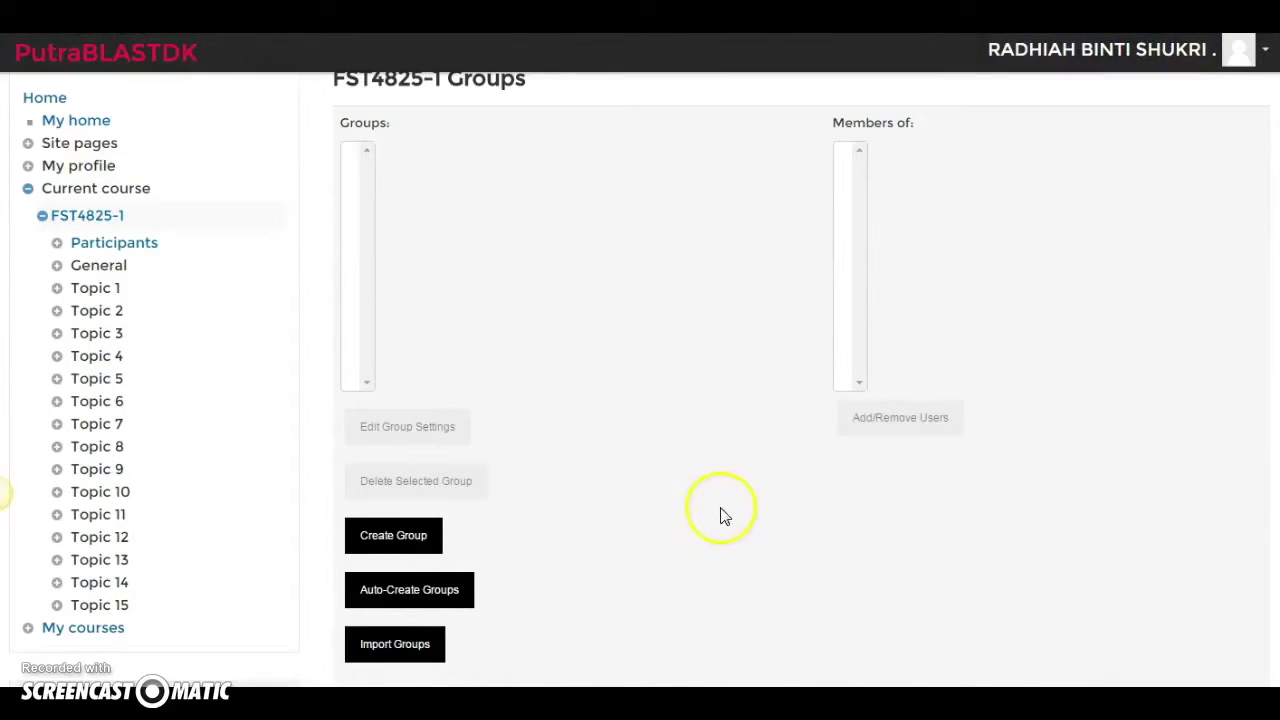
click(407, 540)
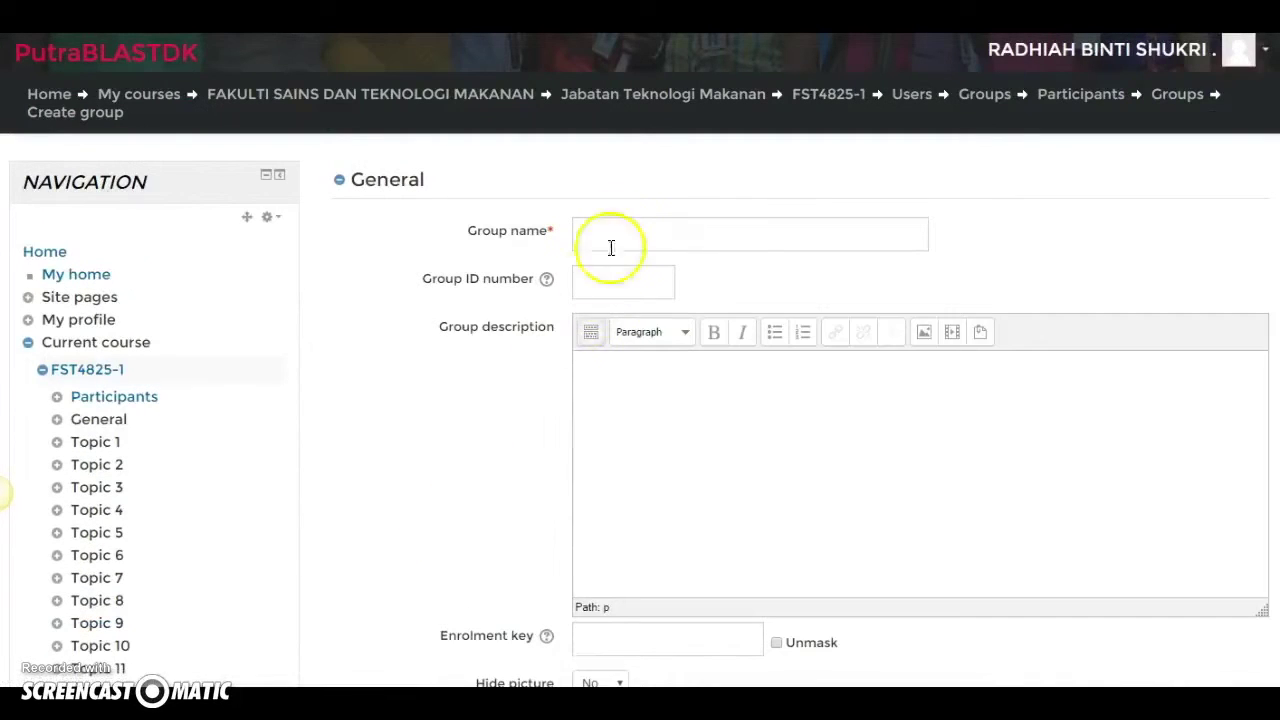
click(658, 237)
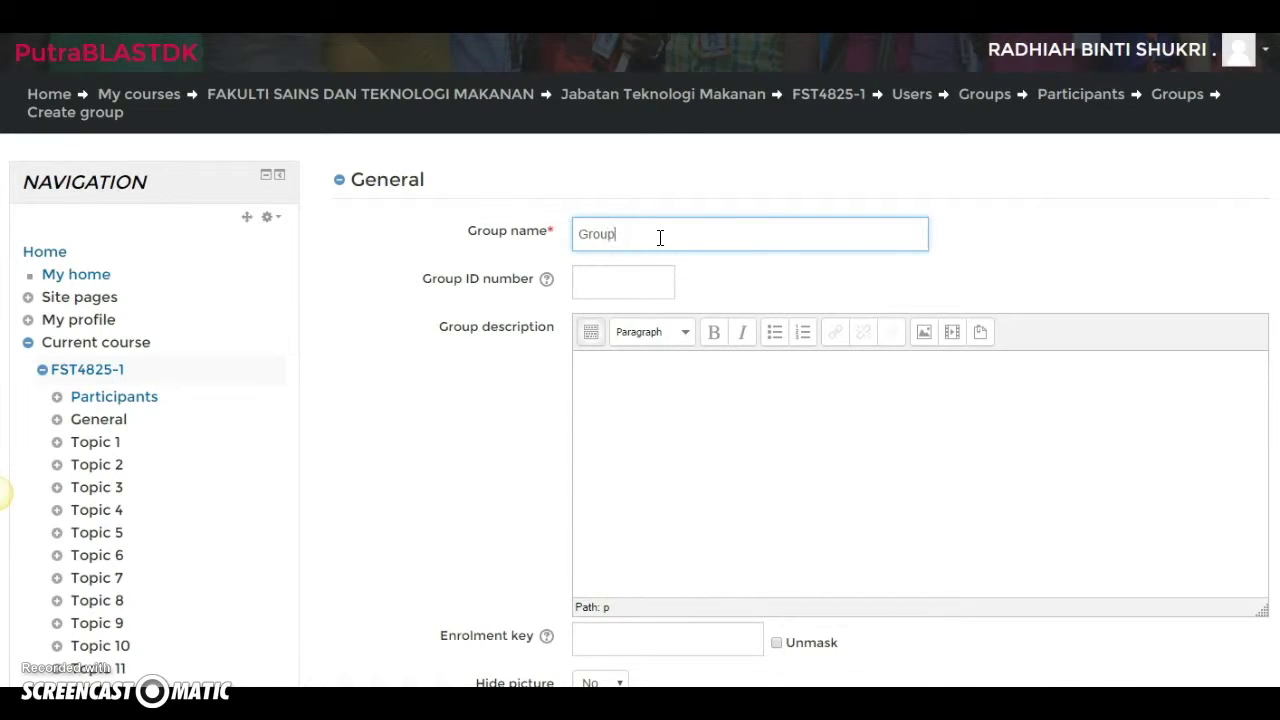
click(621, 487)
scroll(622, 487, down, 2)
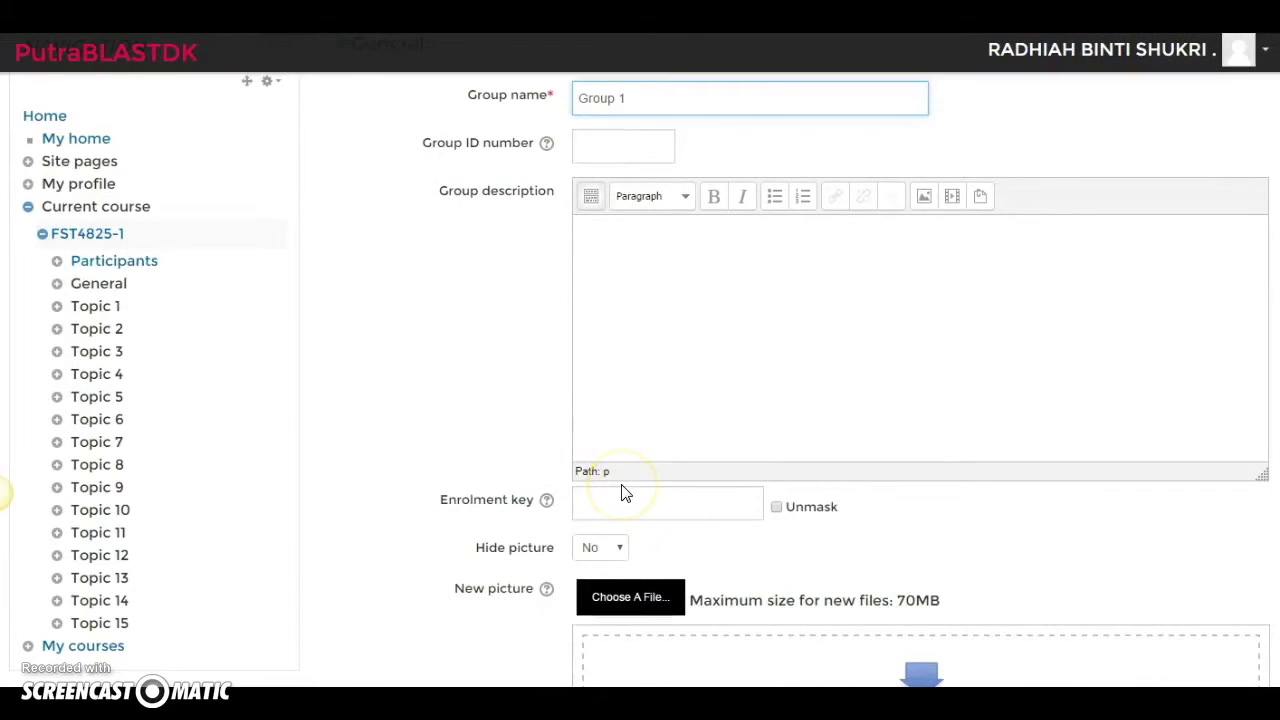
scroll(621, 493, down, 3)
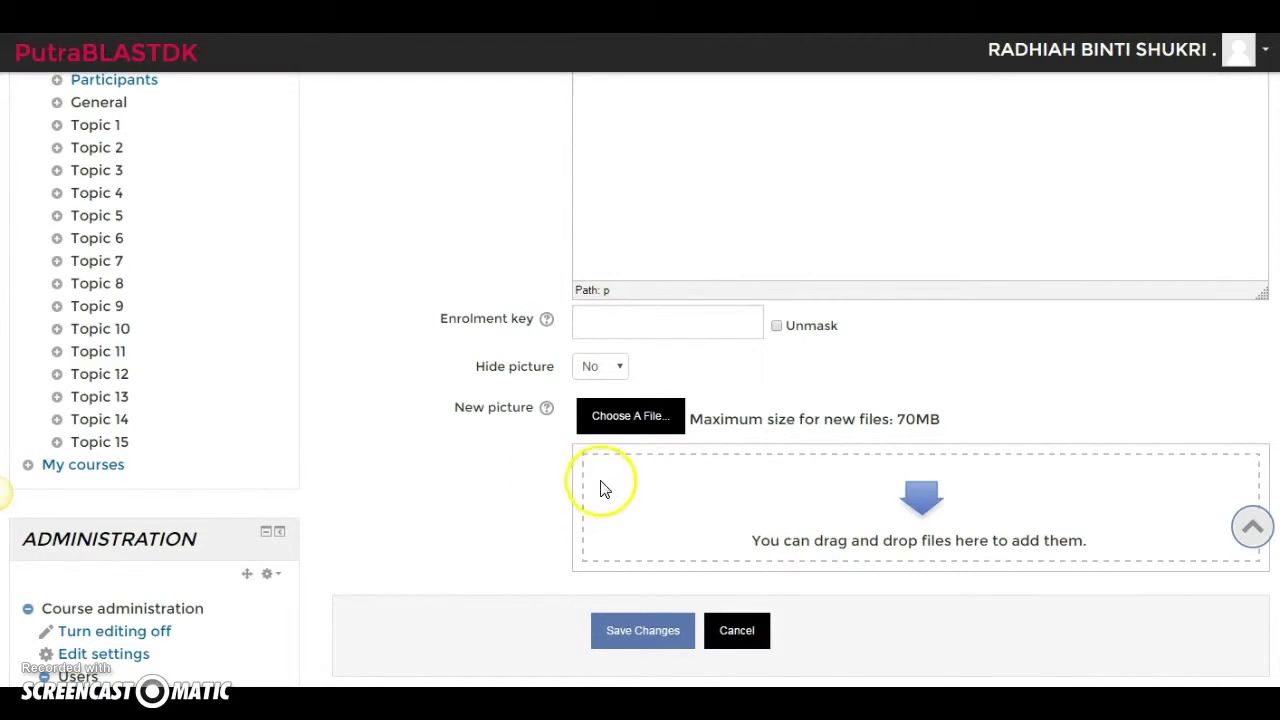
click(640, 634)
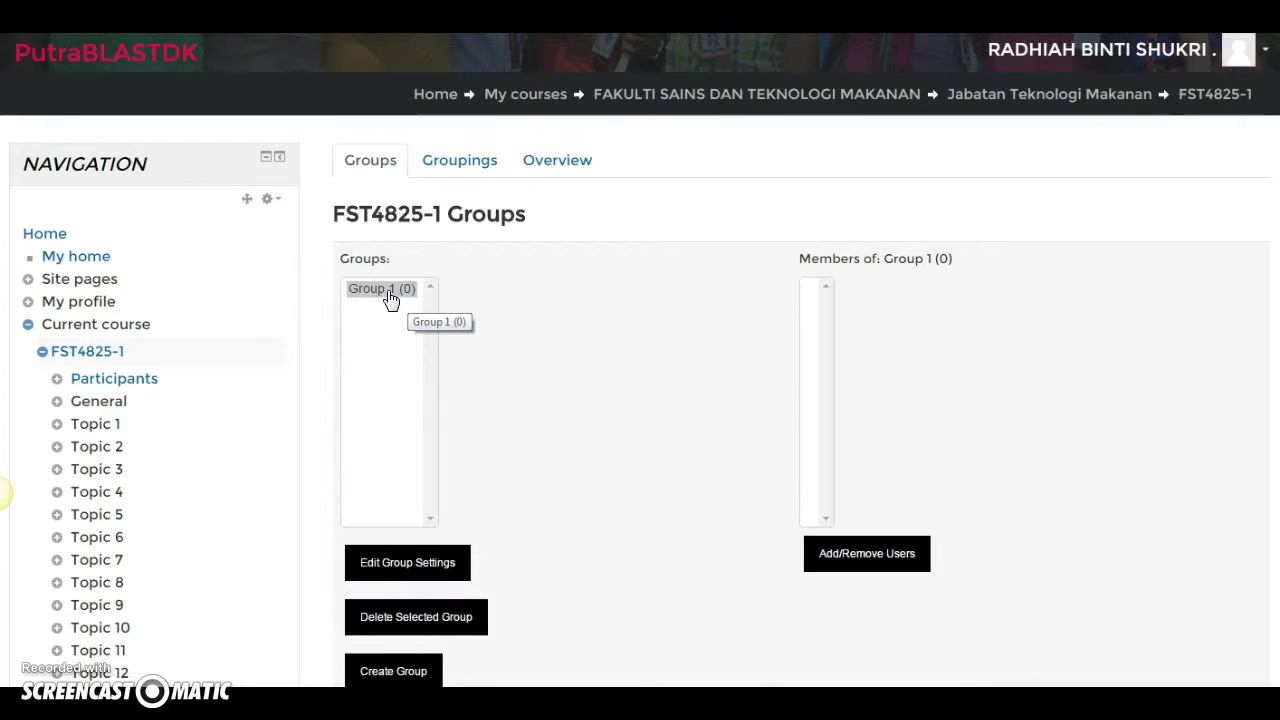
Select Group 1 and open its user assignment page to choose from the potential members
click(390, 300)
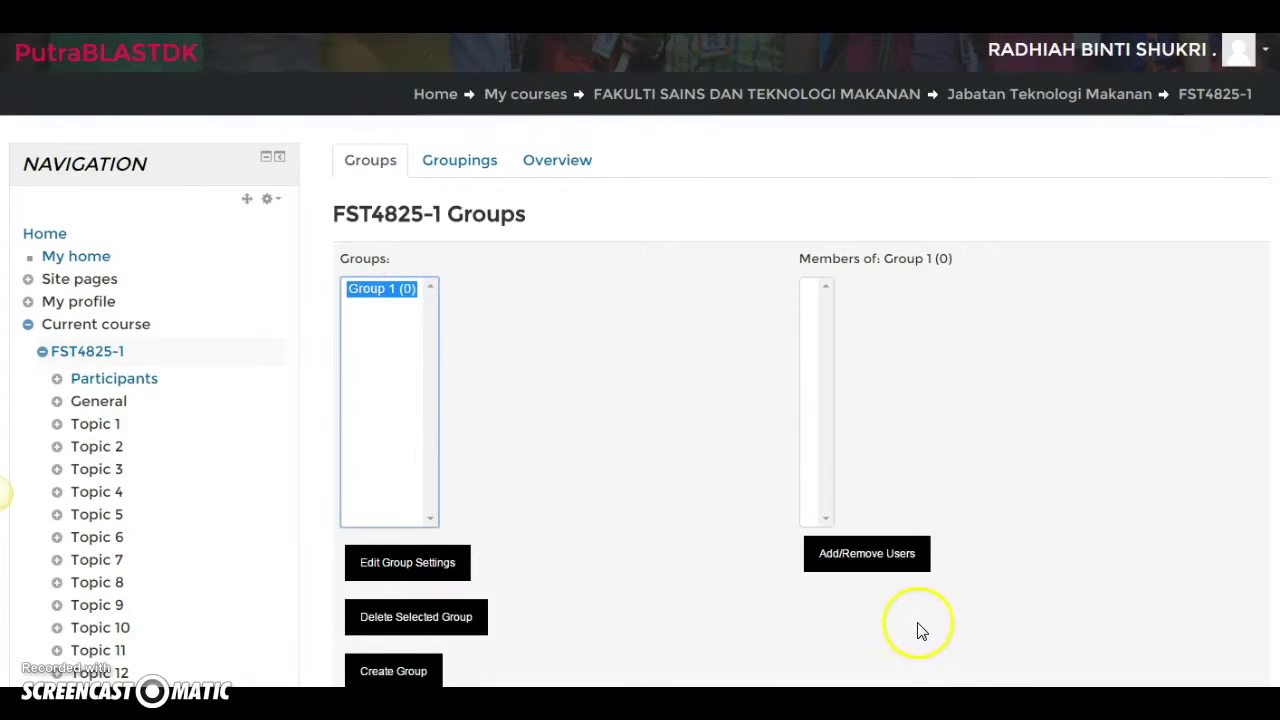
click(837, 553)
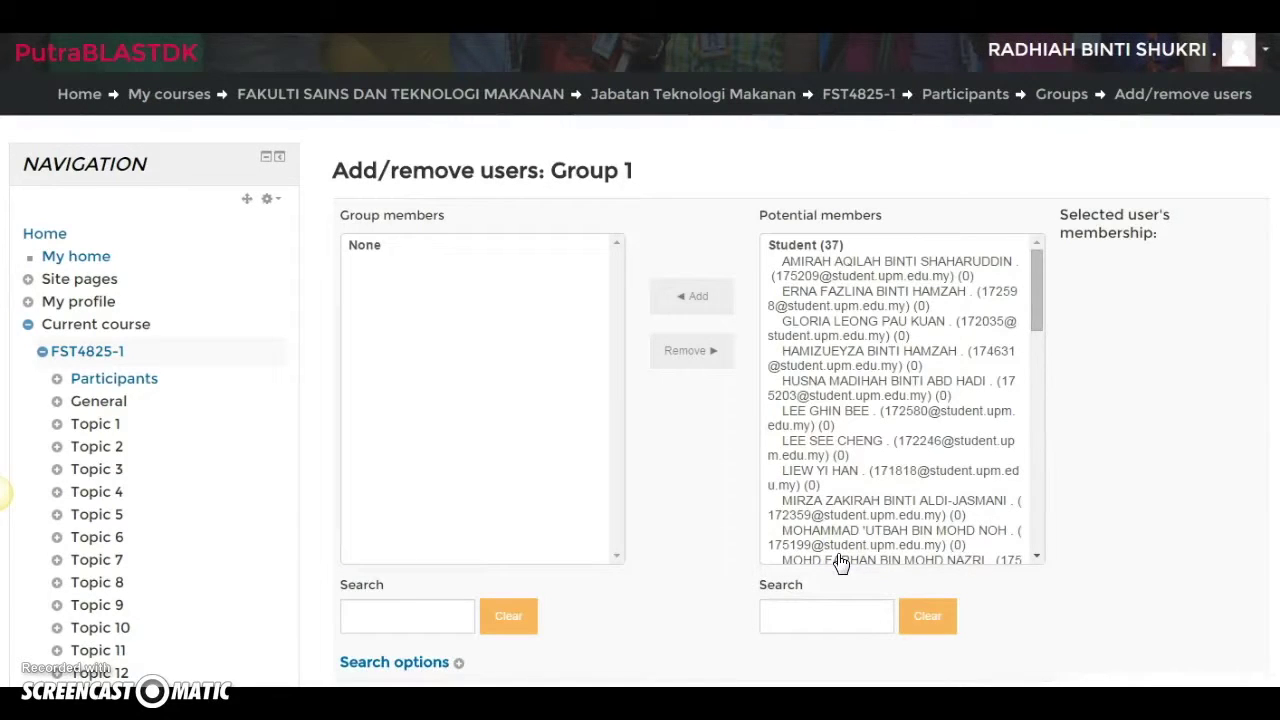
click(900, 545)
scroll(900, 545, down, 2)
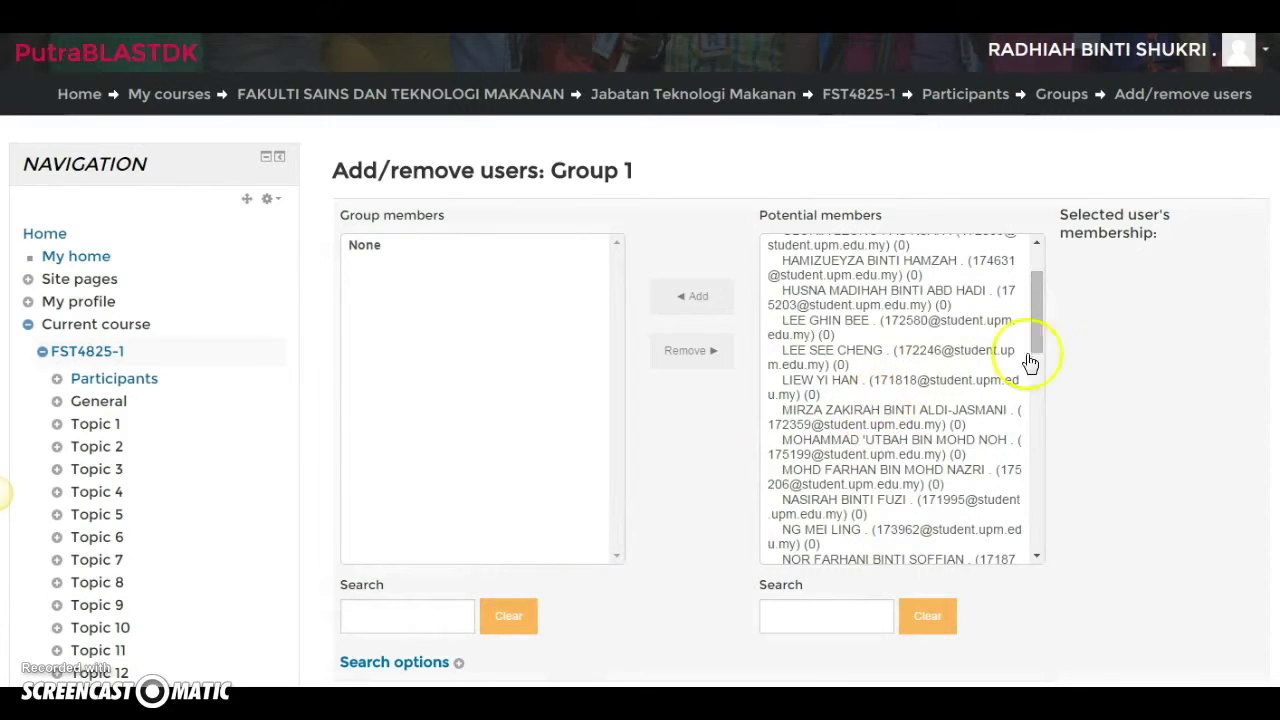
Add three students to Group 1, one each from the lower, middle and upper parts of the potential members list
drag(1036, 325, 1028, 437)
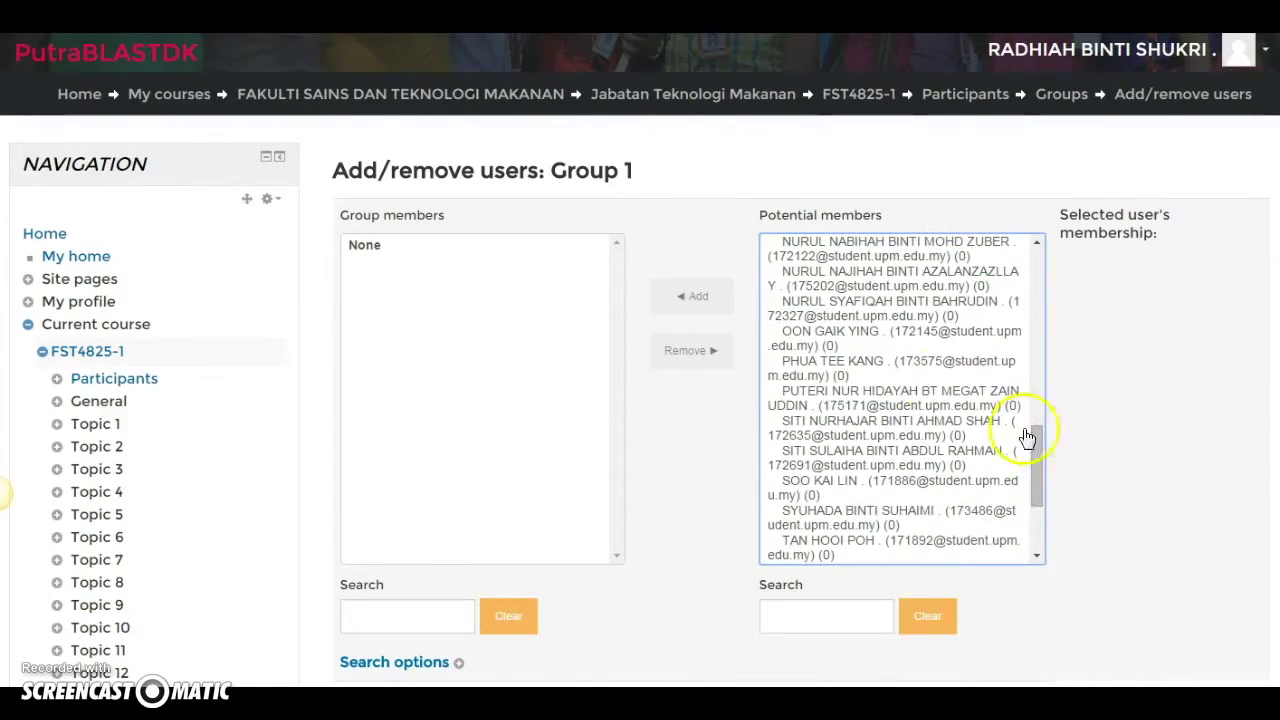
click(847, 338)
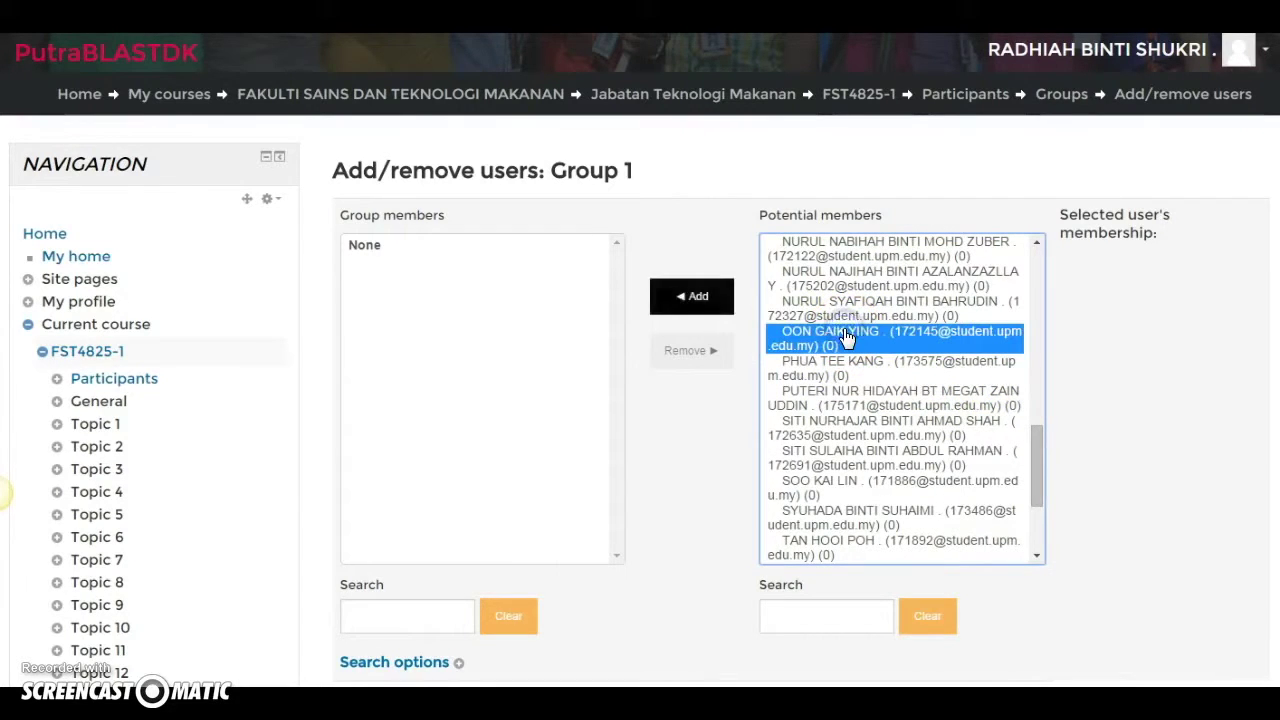
click(696, 299)
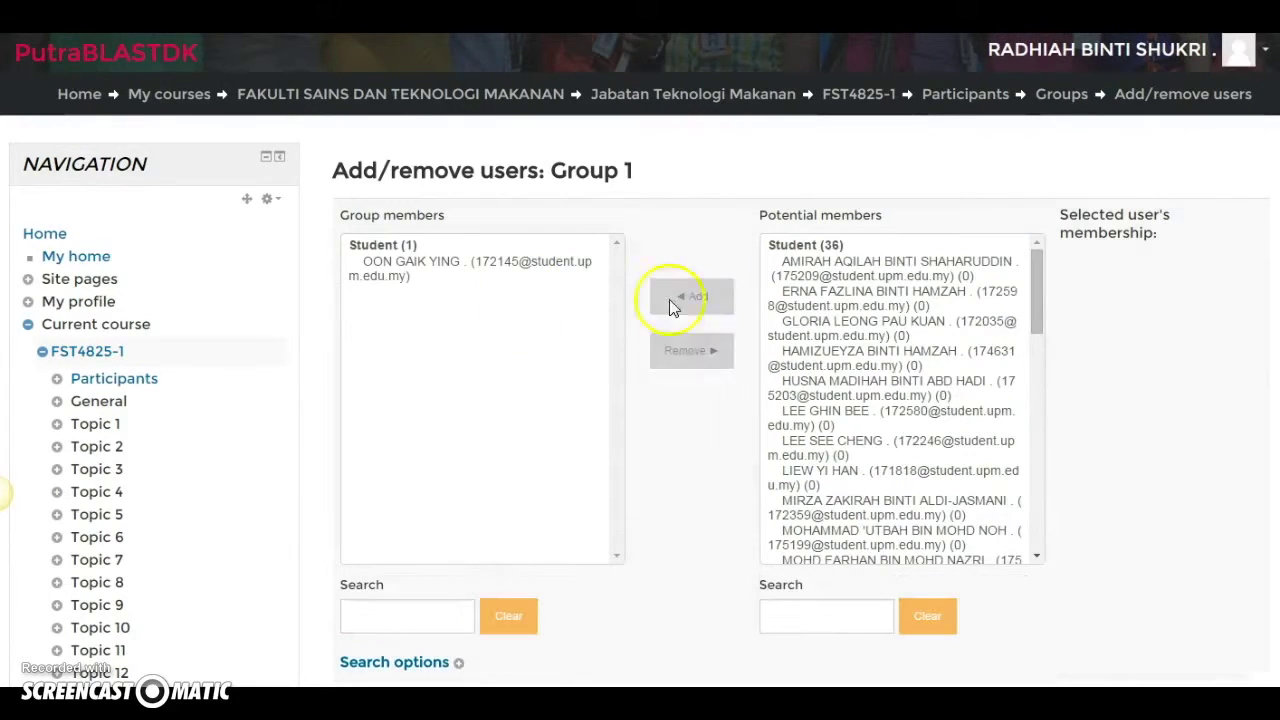
drag(1037, 318, 1047, 404)
click(913, 416)
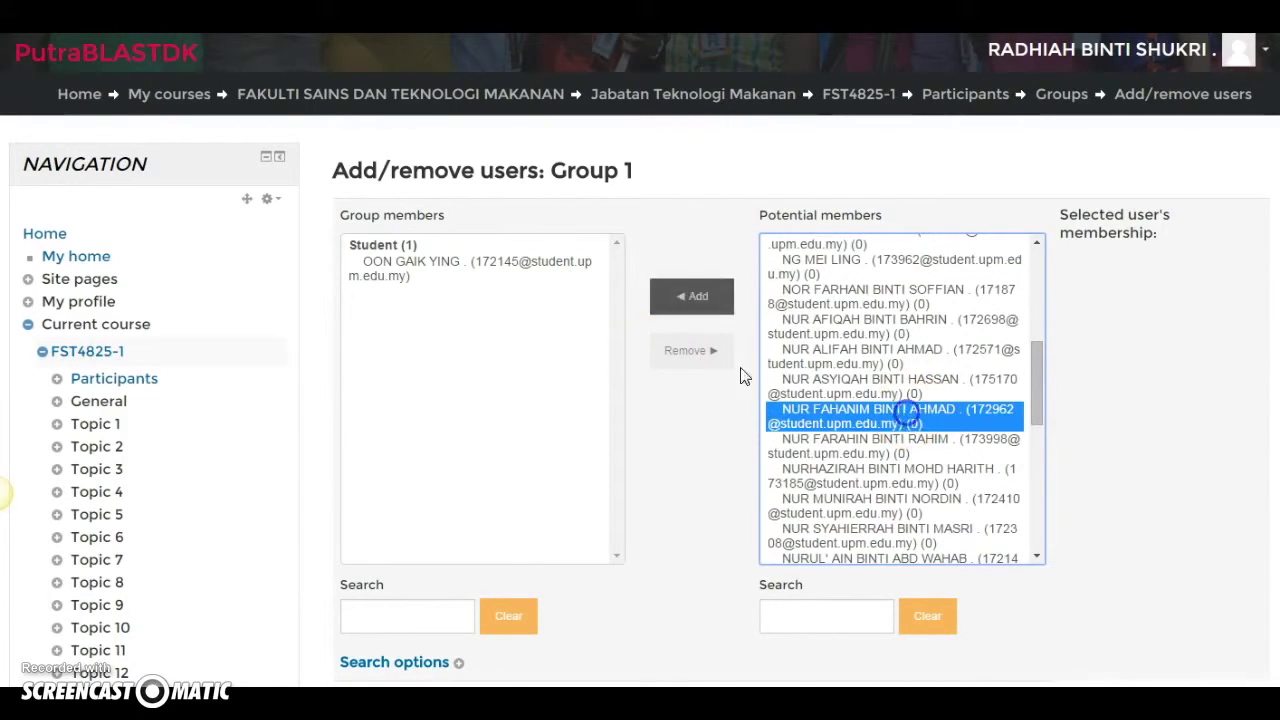
click(692, 298)
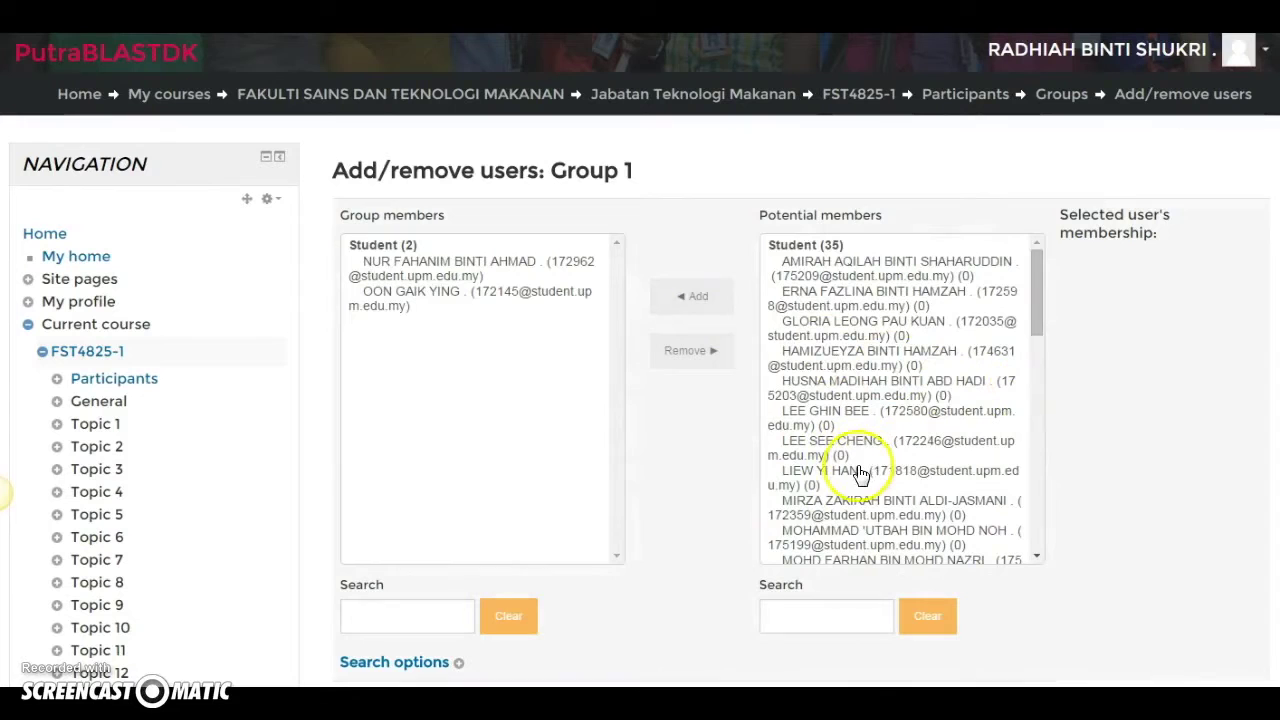
click(857, 474)
click(690, 297)
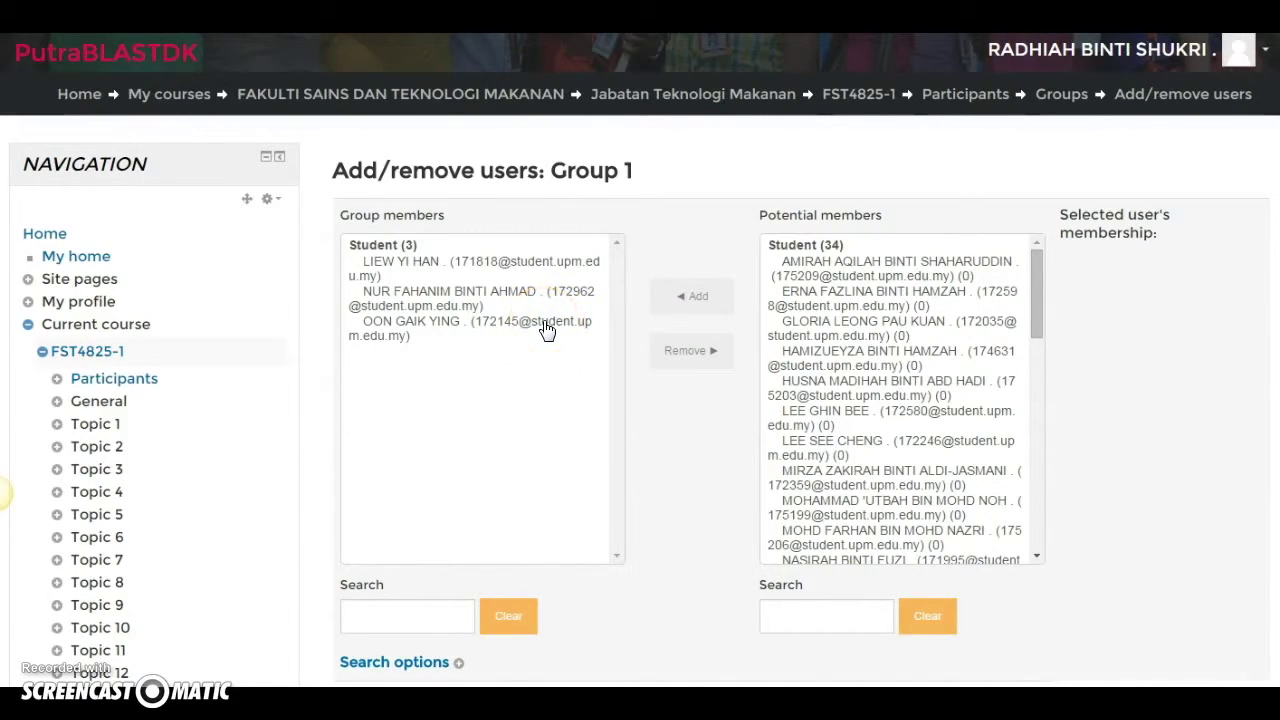
Remove the last listed member from Group 1 and add a different student from the potential members
click(476, 330)
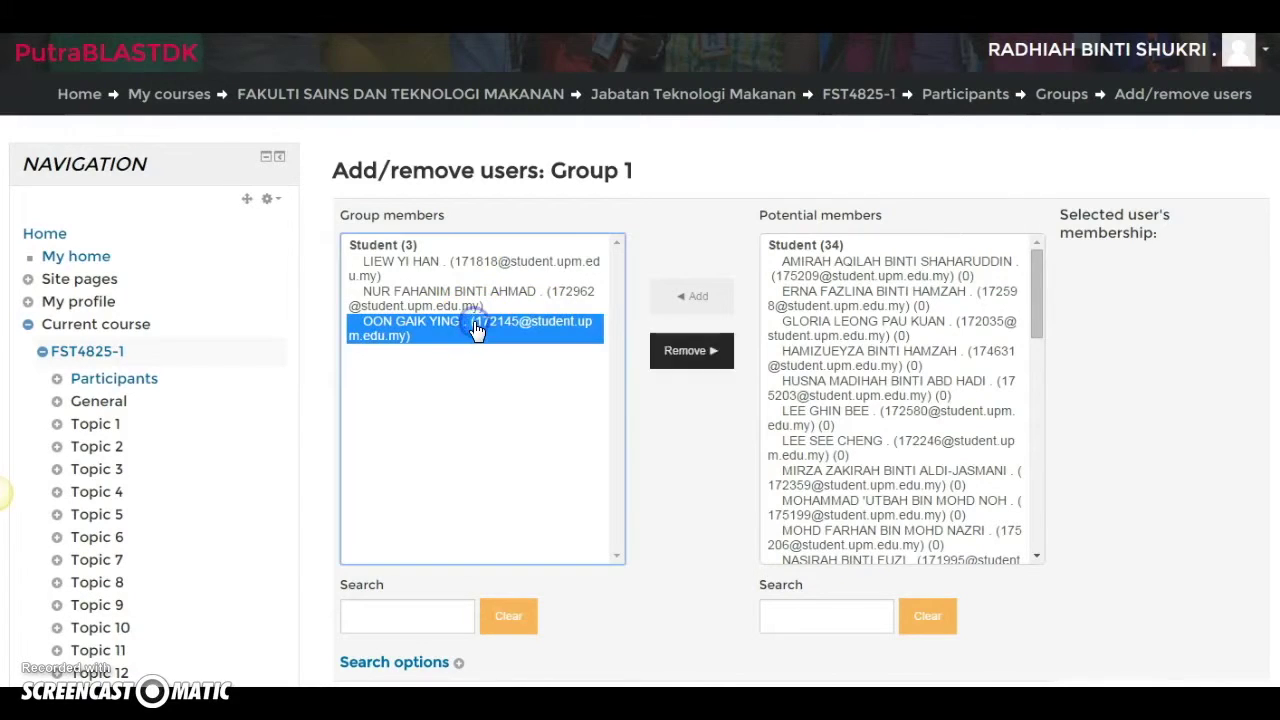
click(697, 352)
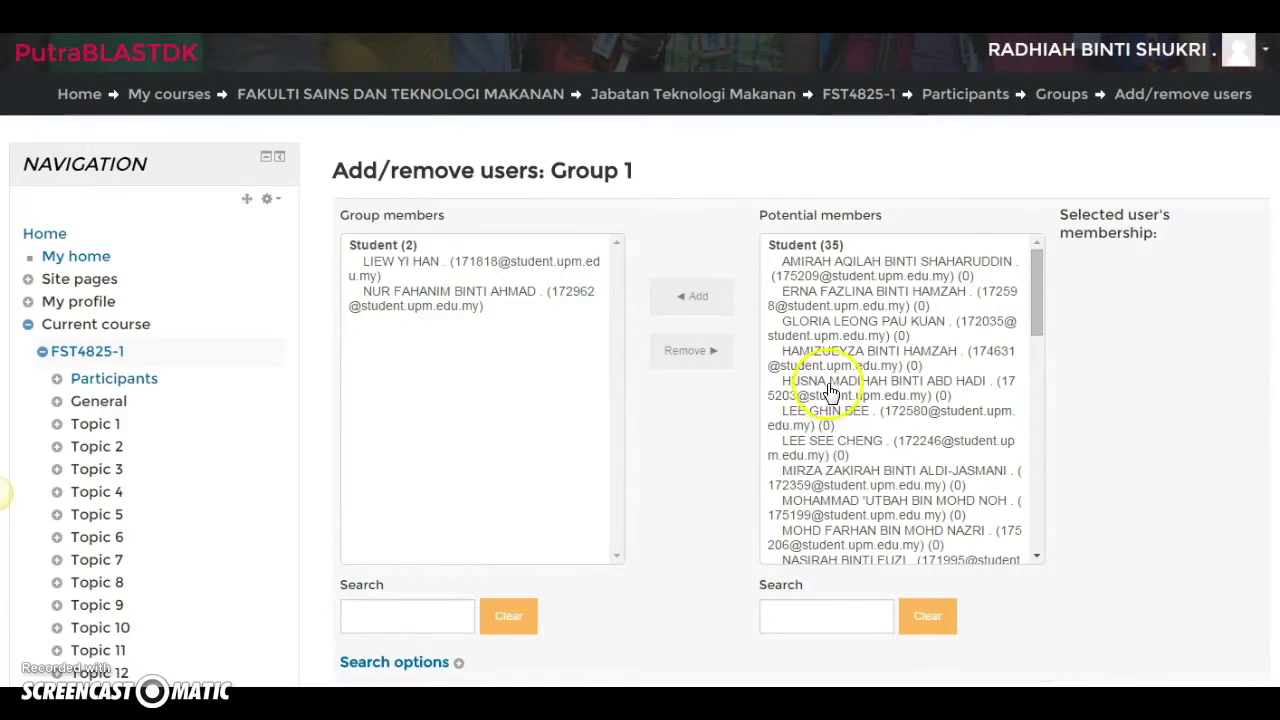
click(840, 387)
click(686, 310)
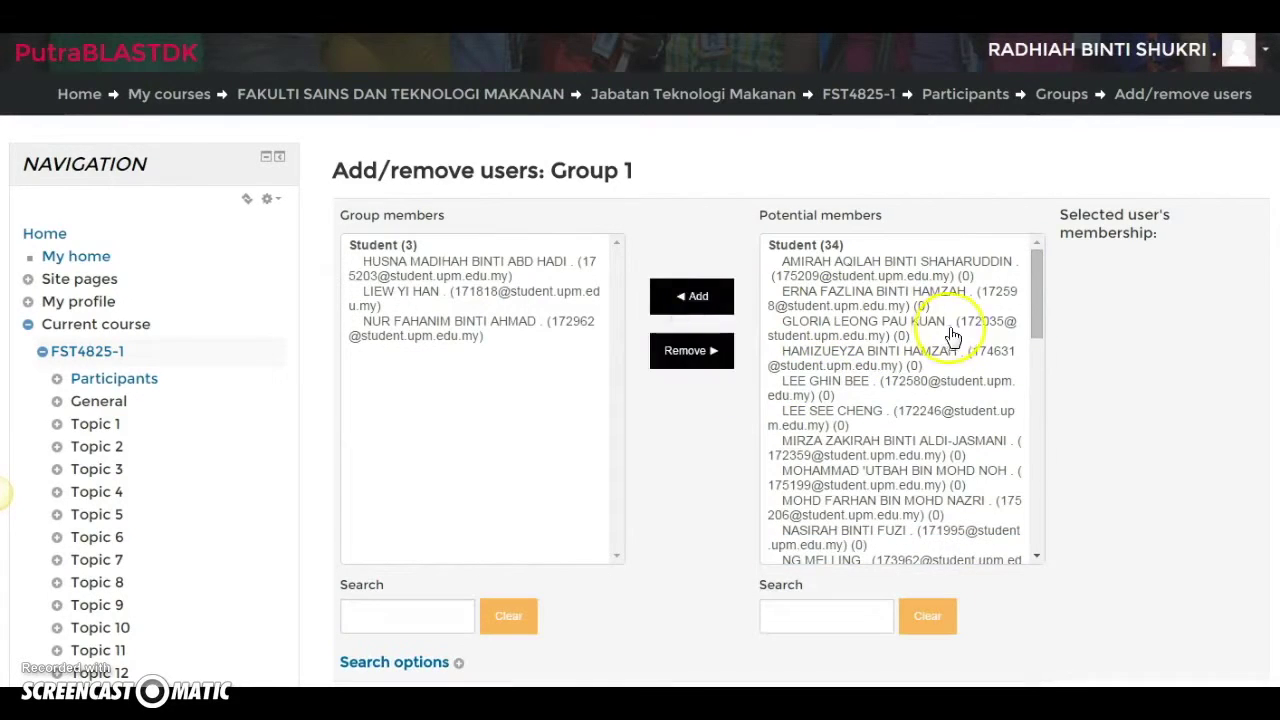
Add two more students to Group 1 from the potential members and return to the groups overview
drag(1034, 314, 1036, 401)
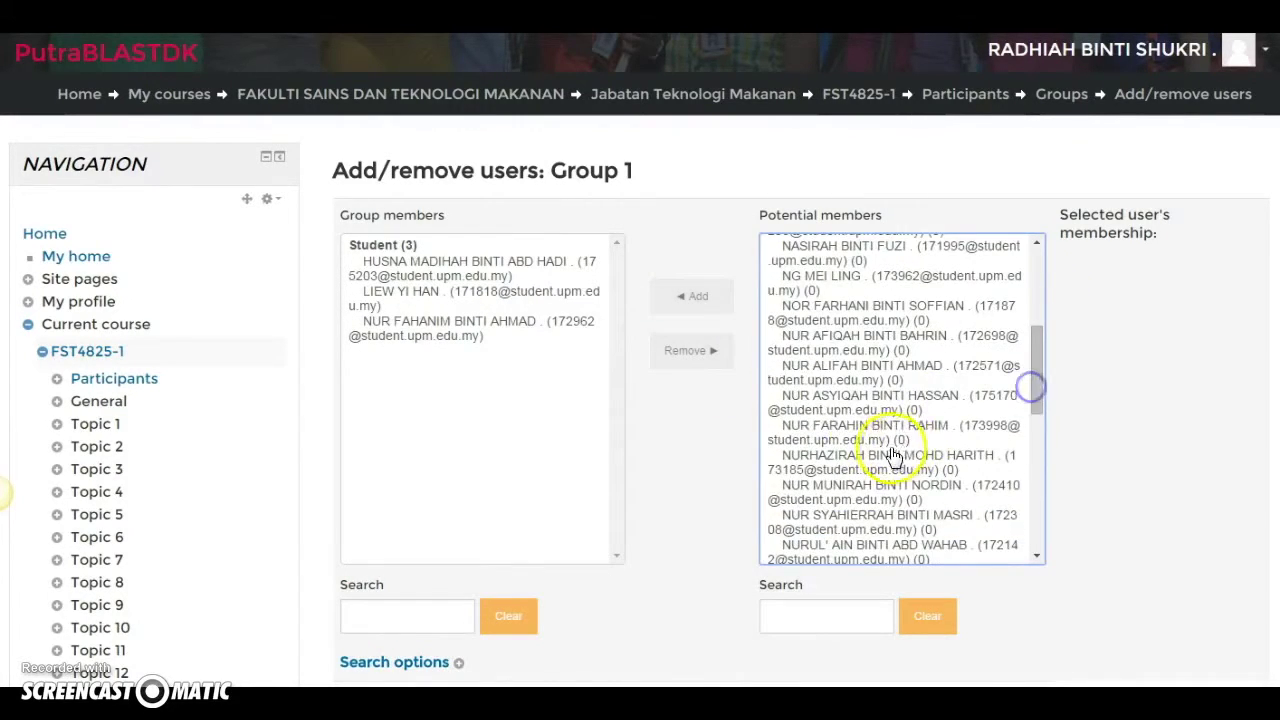
click(857, 430)
click(700, 297)
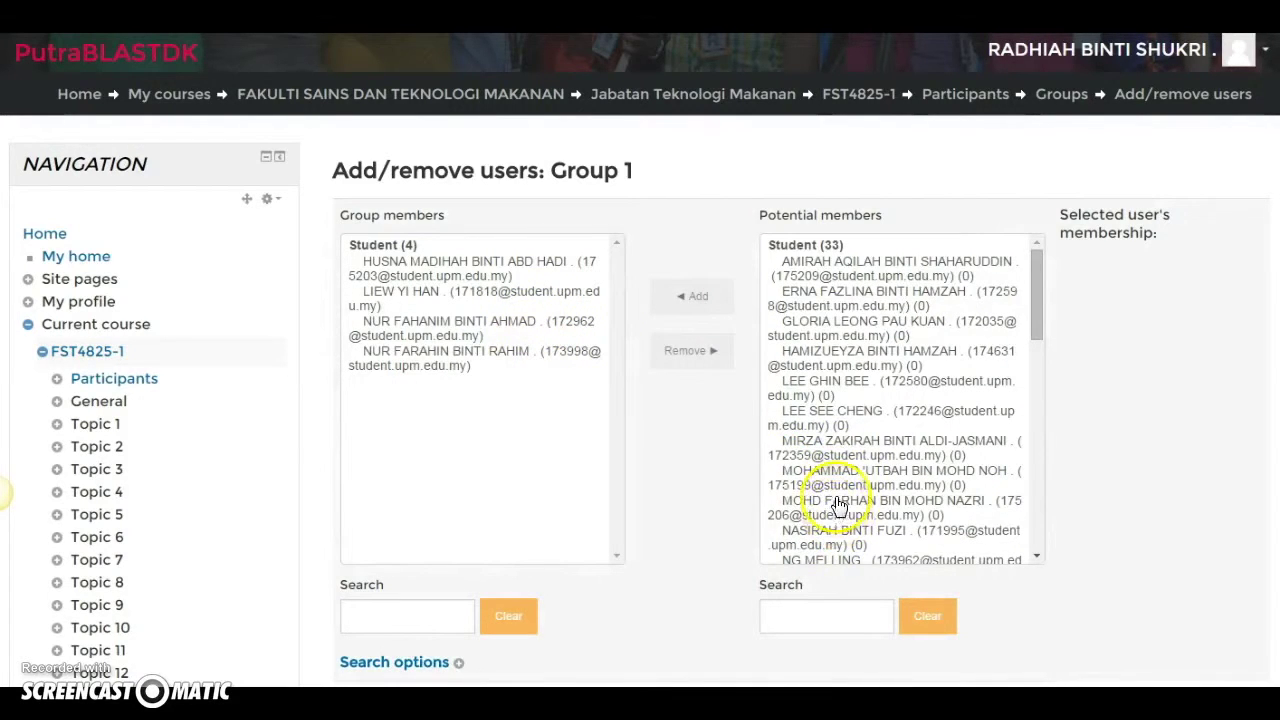
click(840, 510)
click(697, 297)
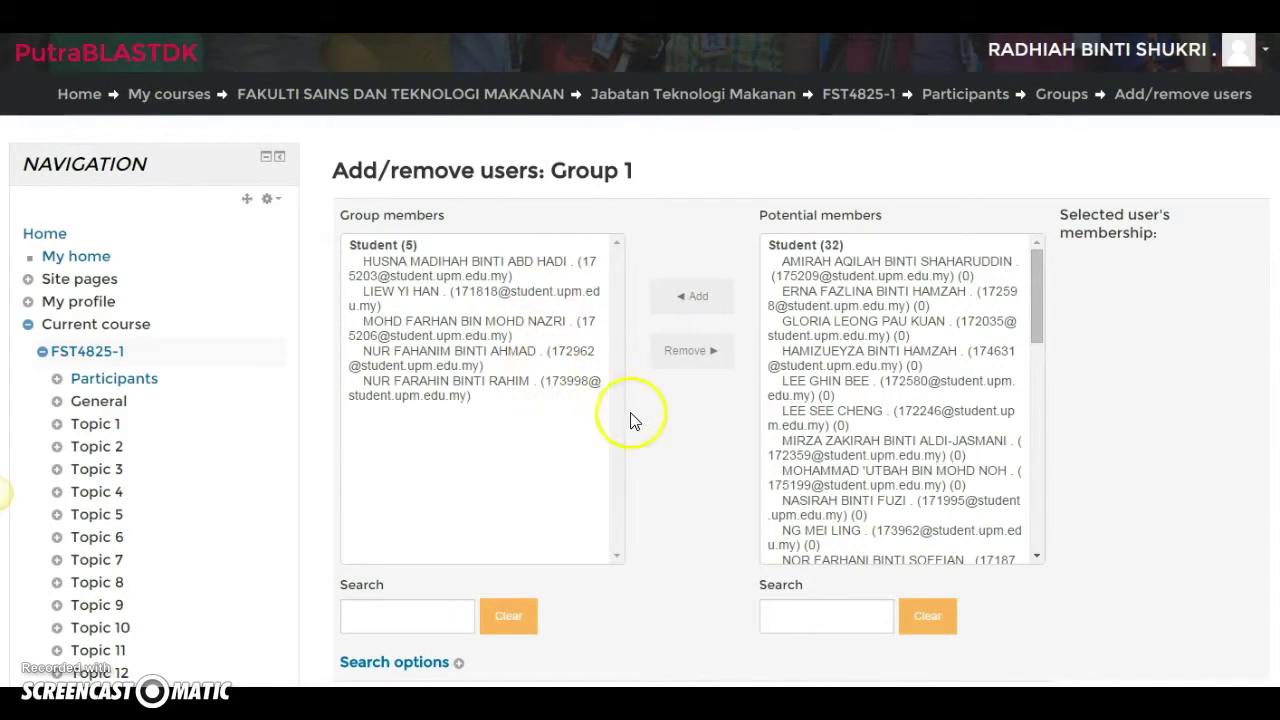
scroll(643, 427, down, 2)
scroll(643, 427, up, 1)
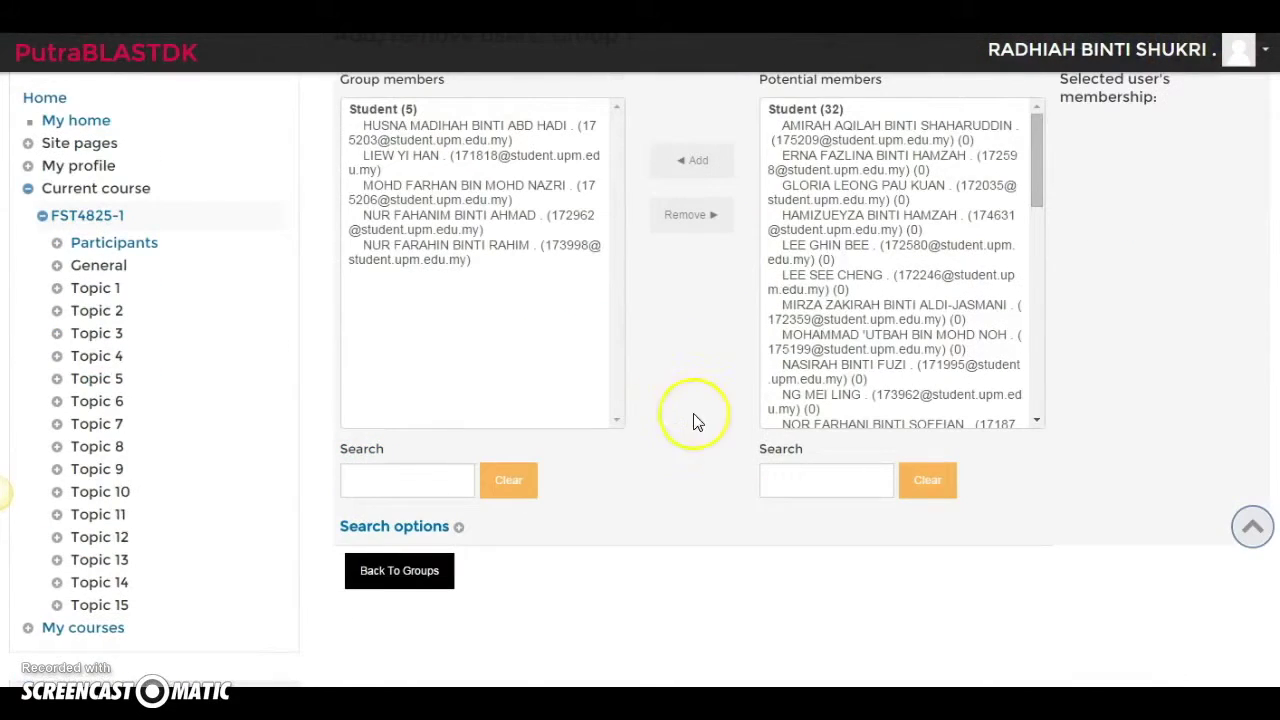
click(390, 575)
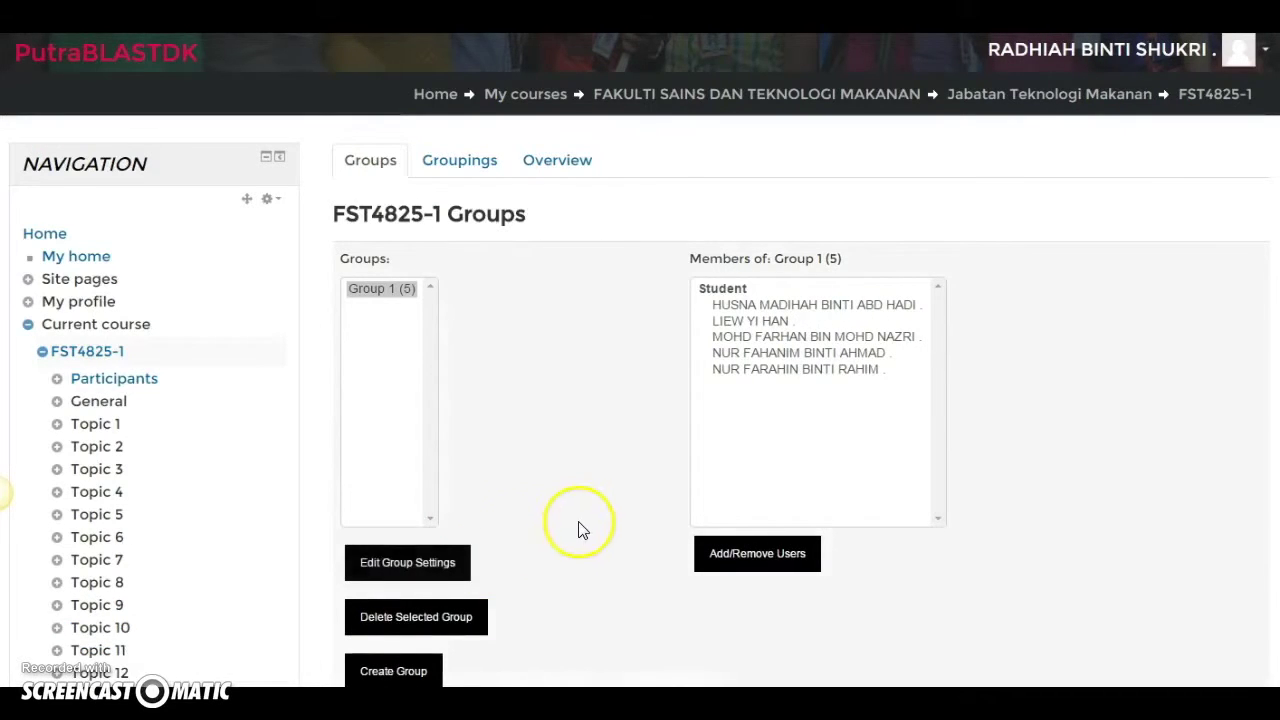
Create another course group named "Group 2" with default settings and save it
scroll(583, 527, down, 1)
click(407, 536)
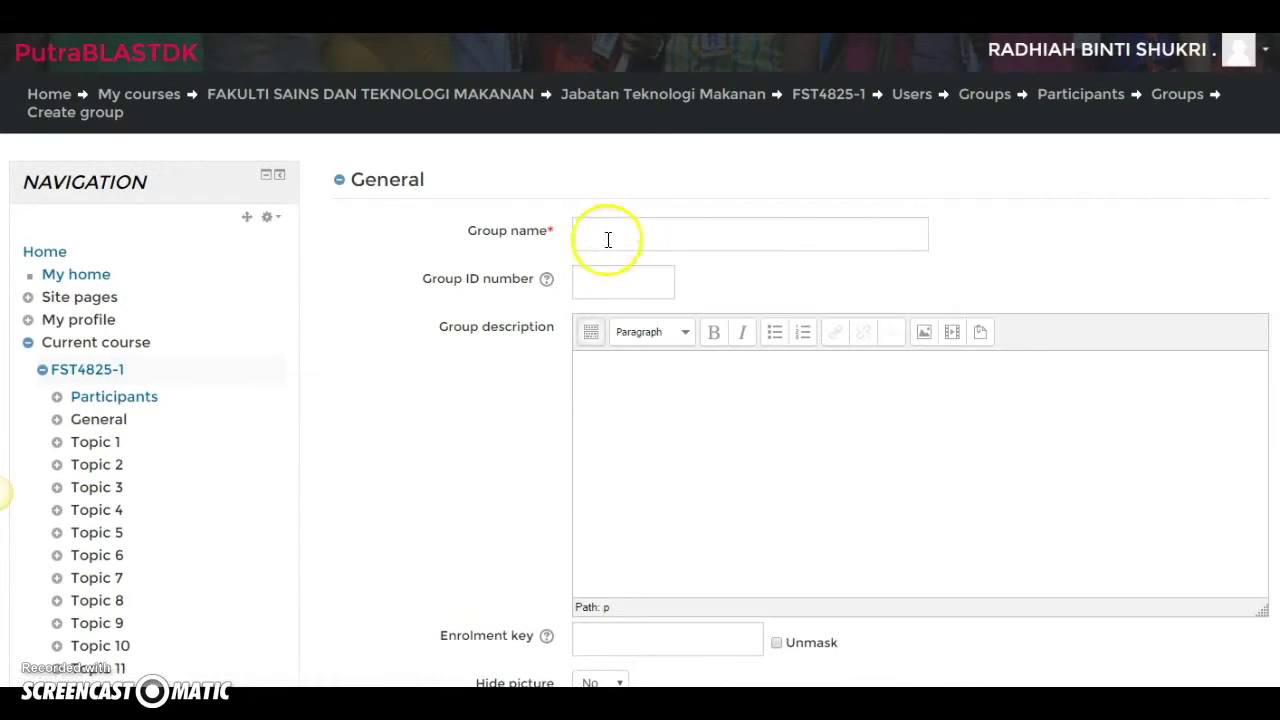
click(608, 237)
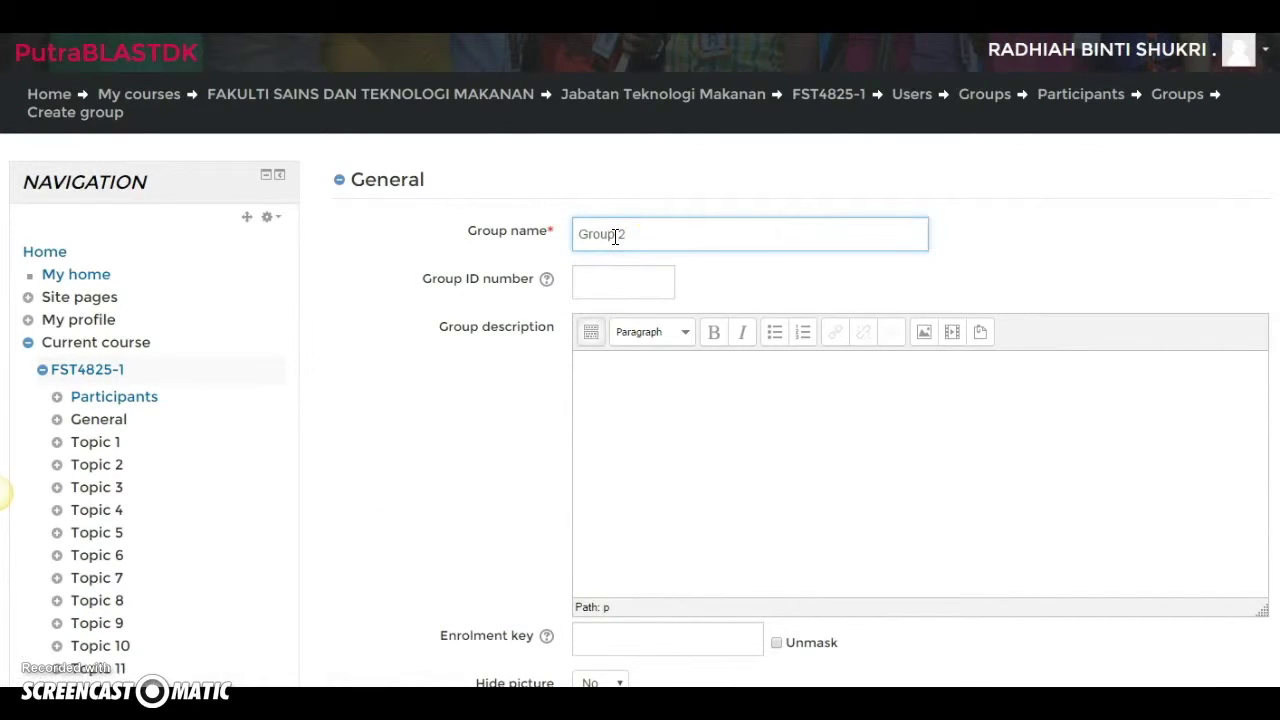
scroll(648, 305, down, 3)
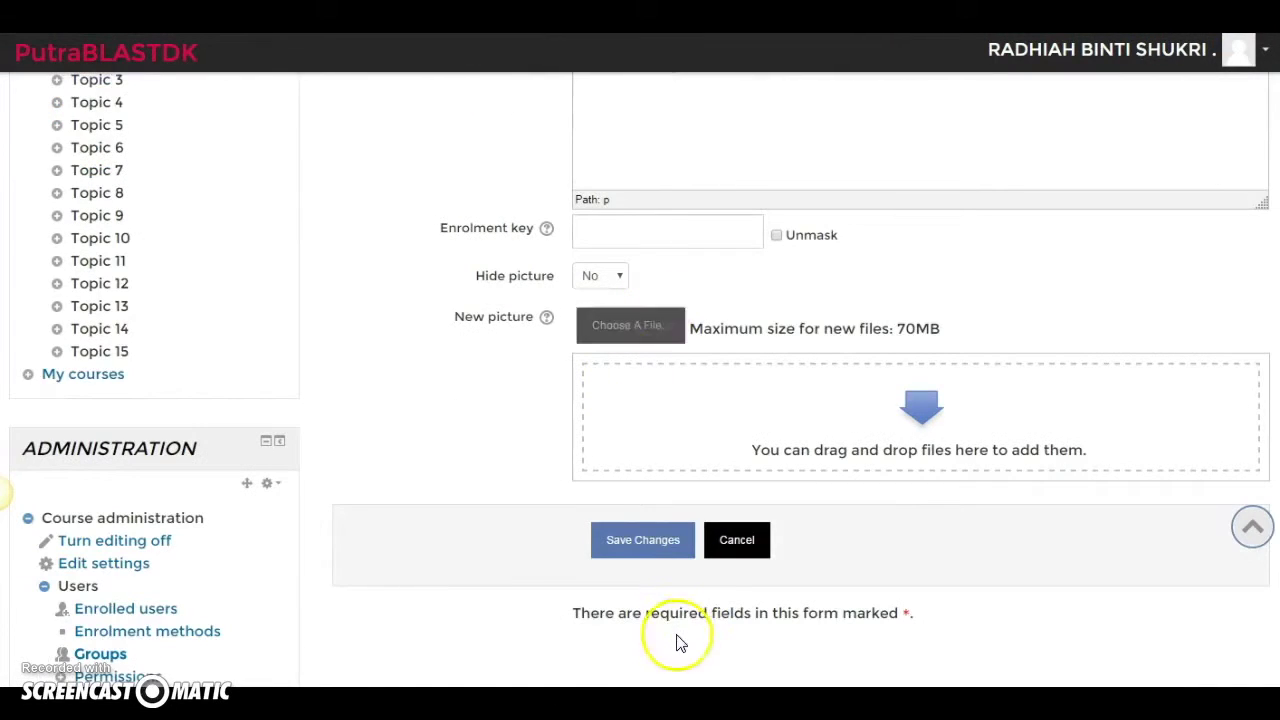
click(641, 538)
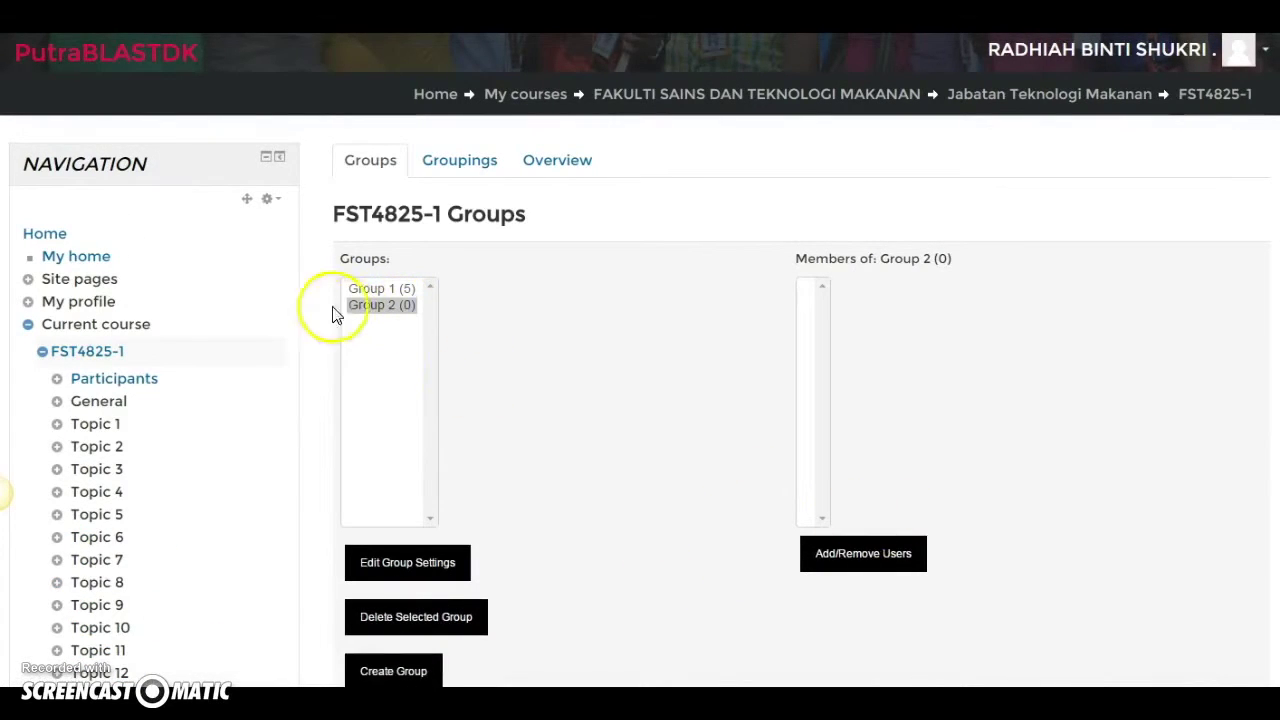
Open the user assignment for Group 2 and add two ungrouped students from different parts of the potential members list
click(376, 305)
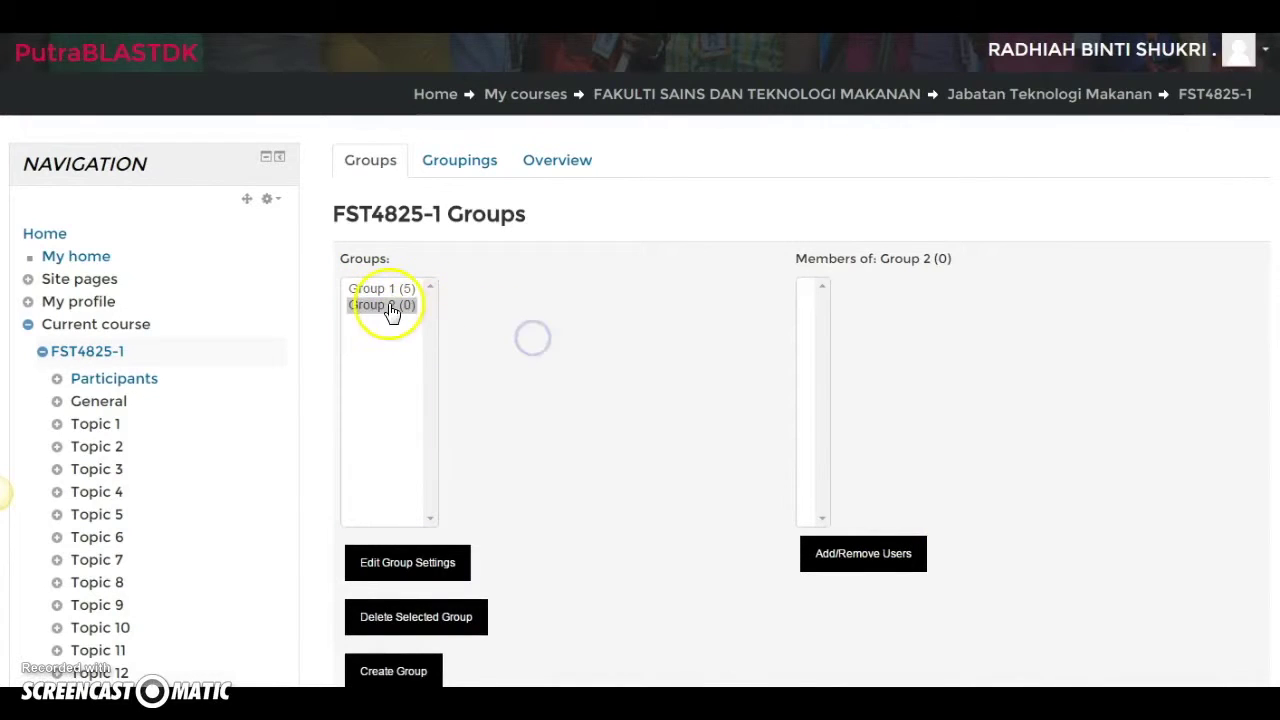
click(855, 560)
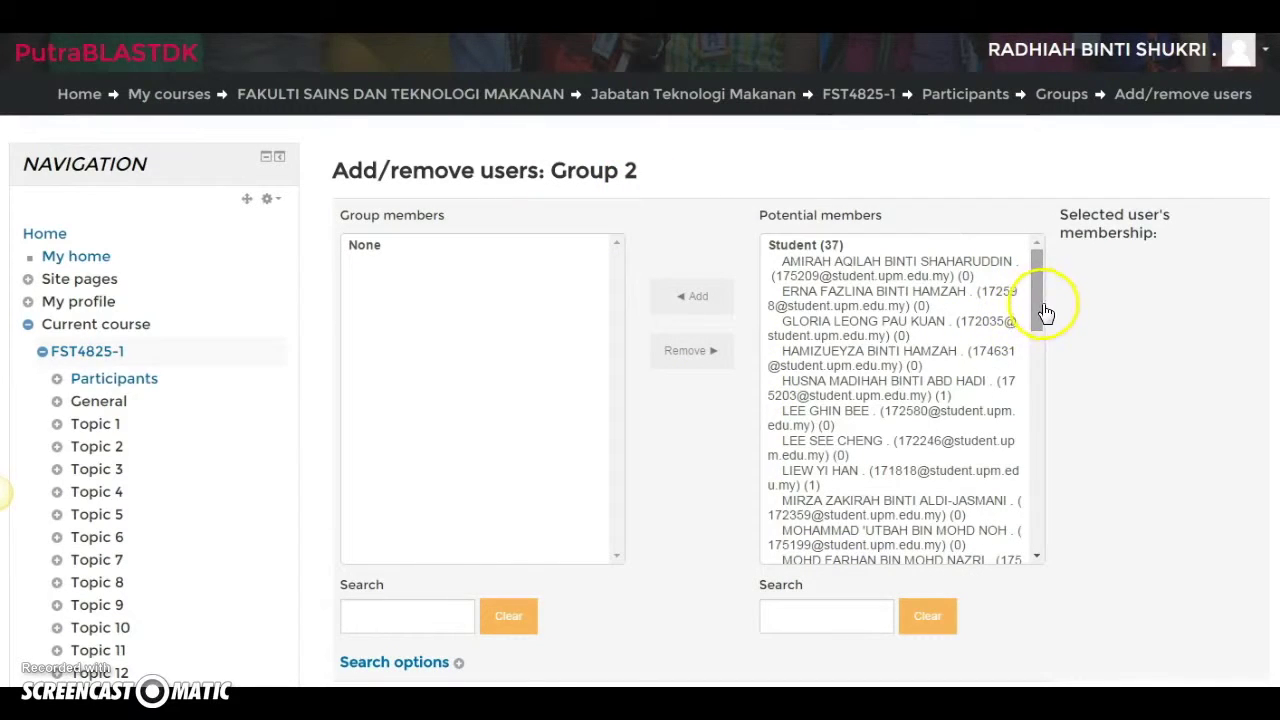
drag(1045, 313, 1045, 331)
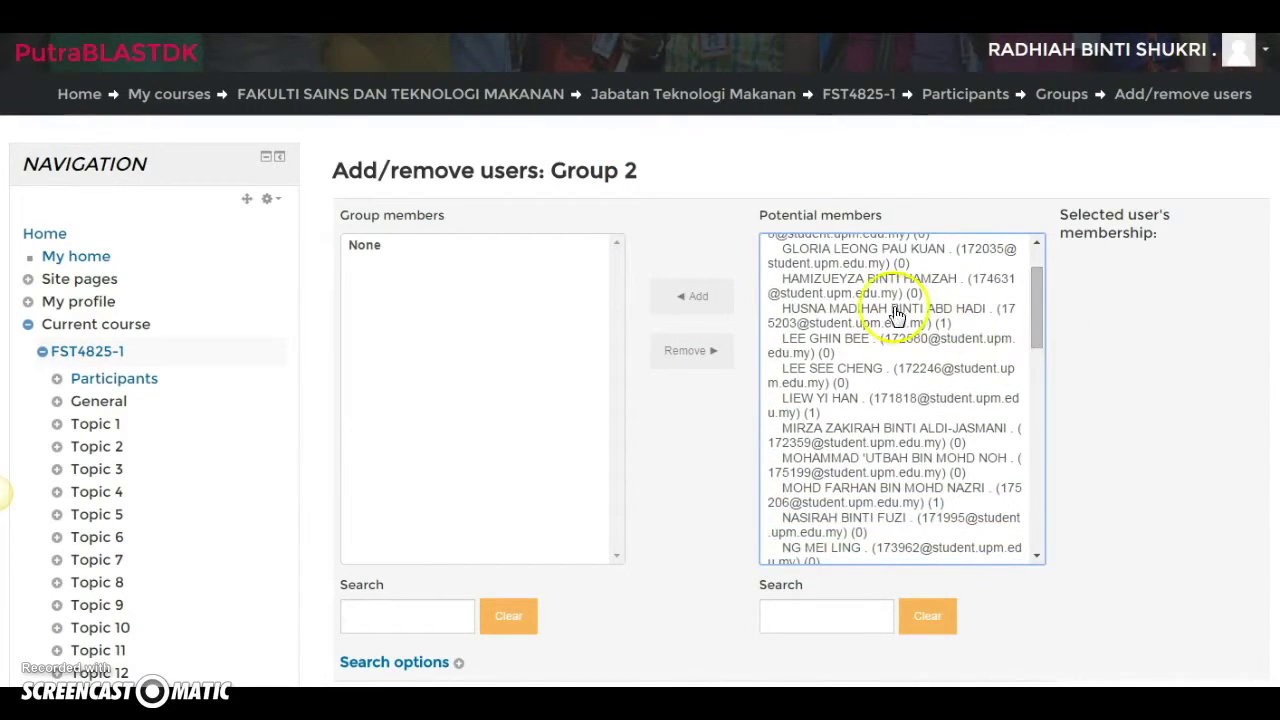
click(849, 280)
click(698, 297)
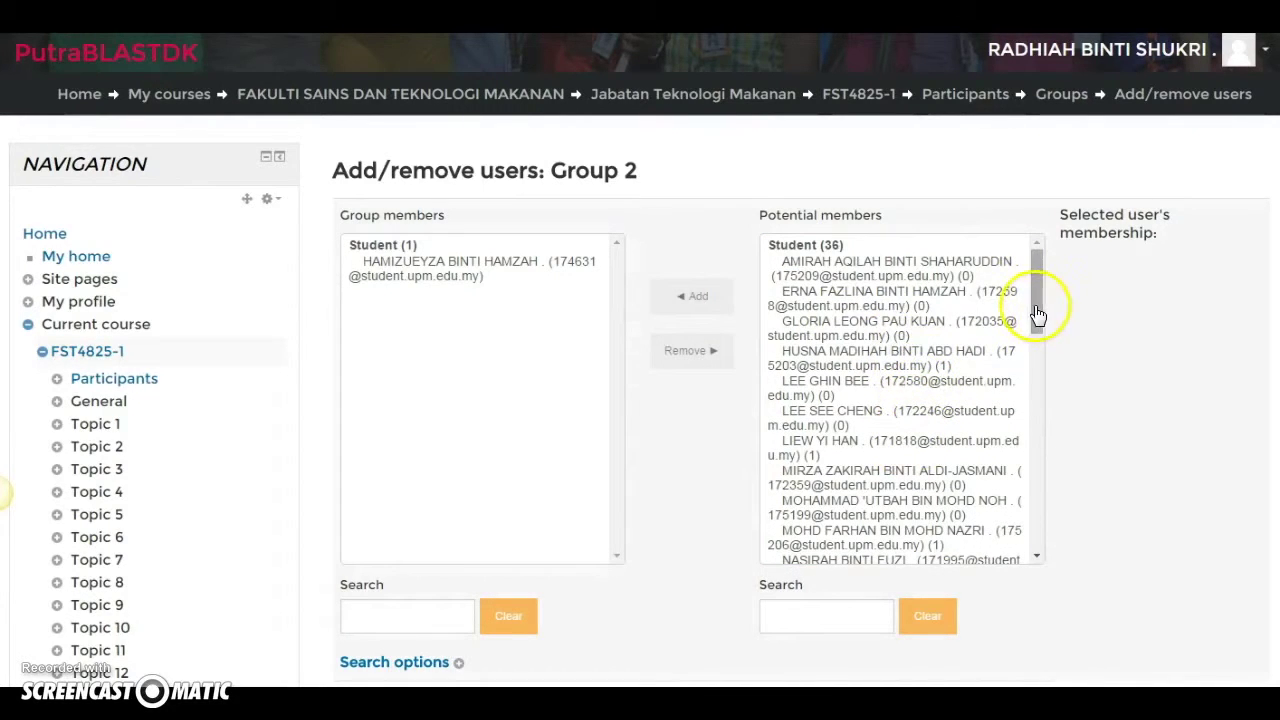
drag(1036, 314, 1043, 343)
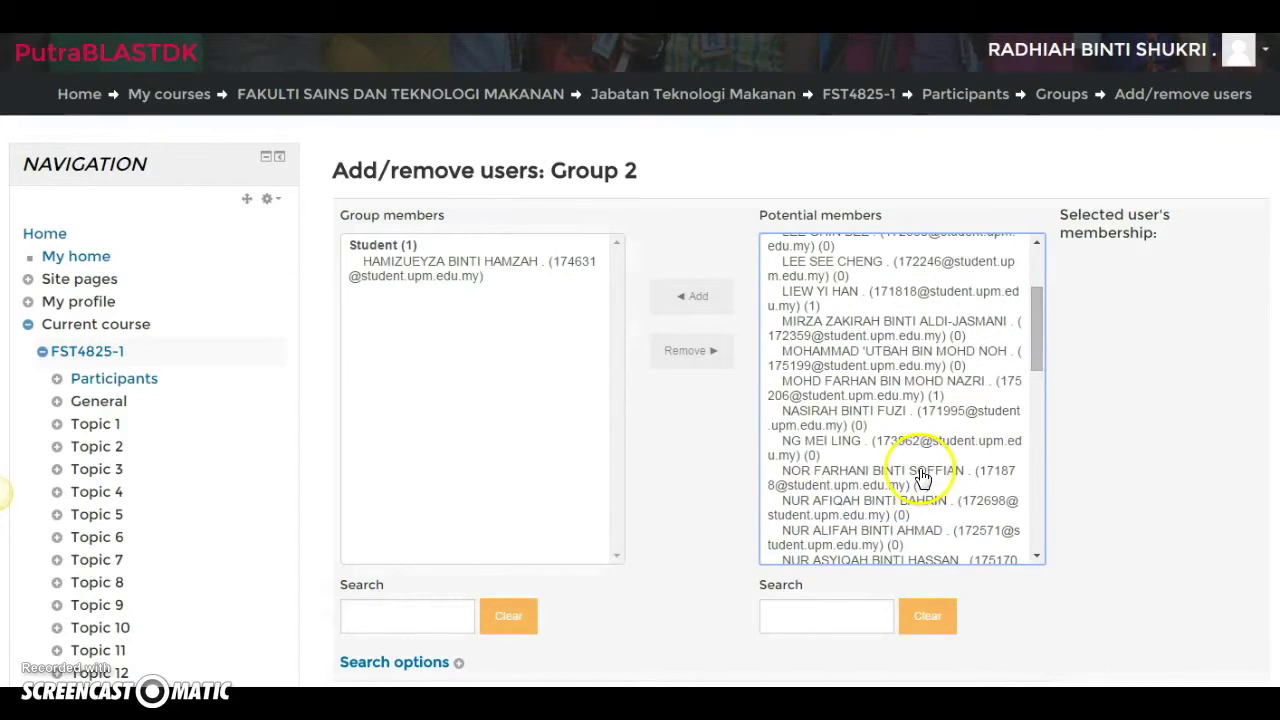
click(922, 478)
click(697, 296)
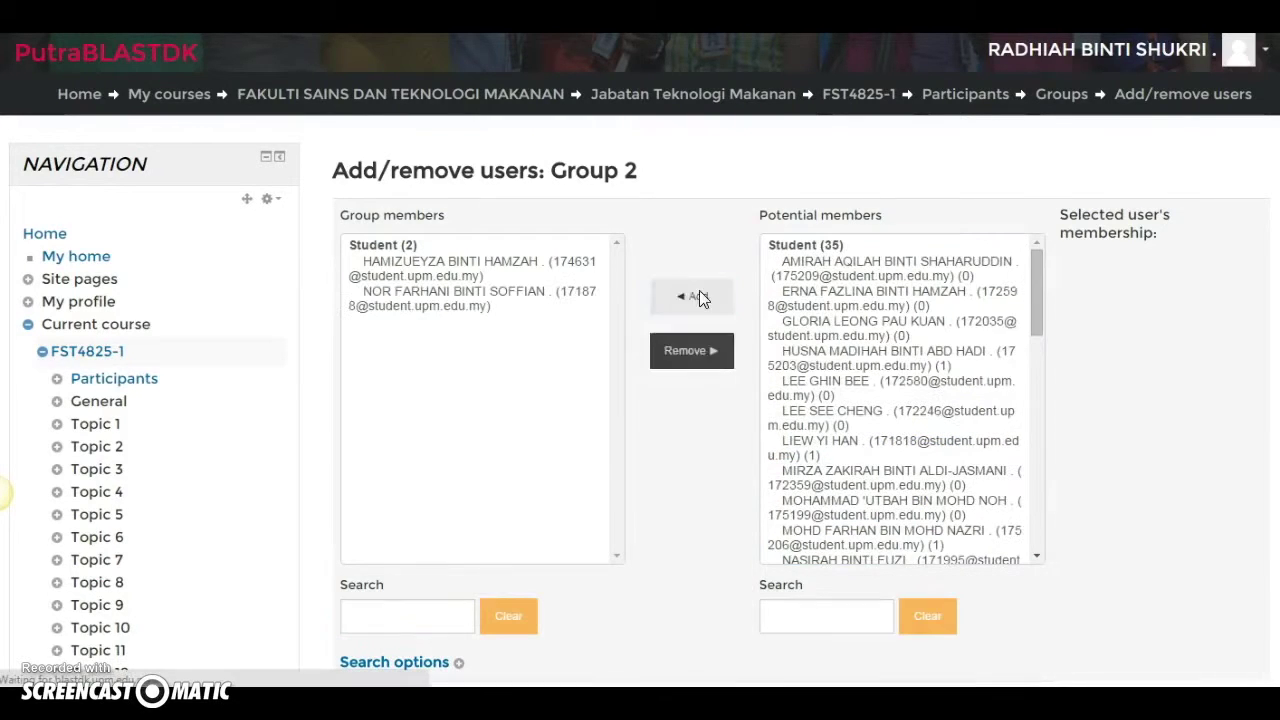
Check the existing group membership of a student already in Group 1, and add a different, ungrouped student to Group 2
drag(1037, 275, 1037, 397)
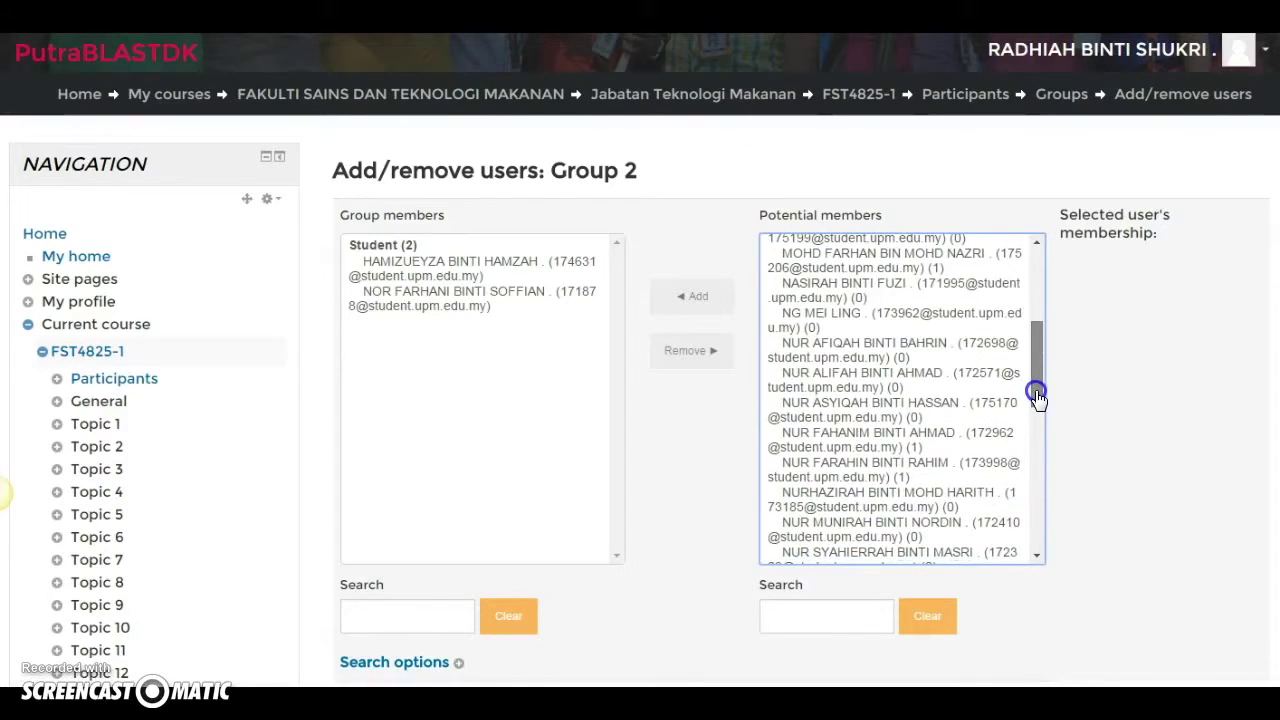
click(866, 472)
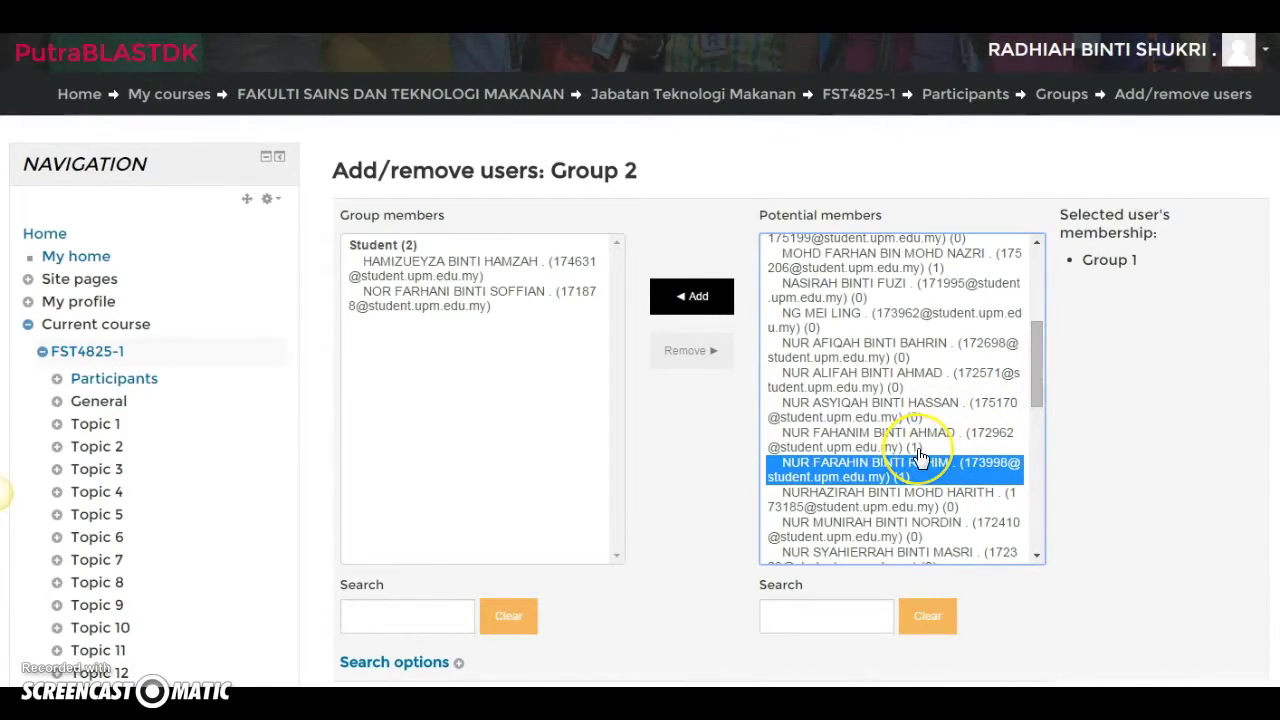
click(902, 479)
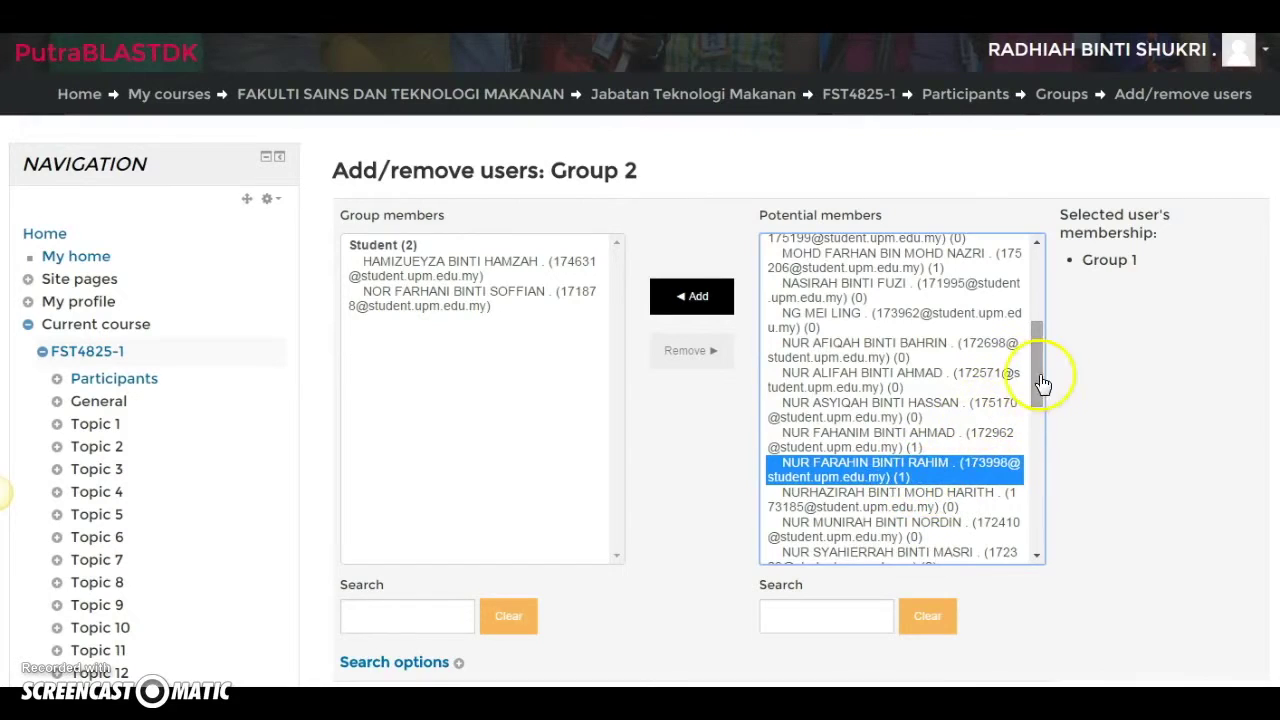
click(853, 290)
click(705, 297)
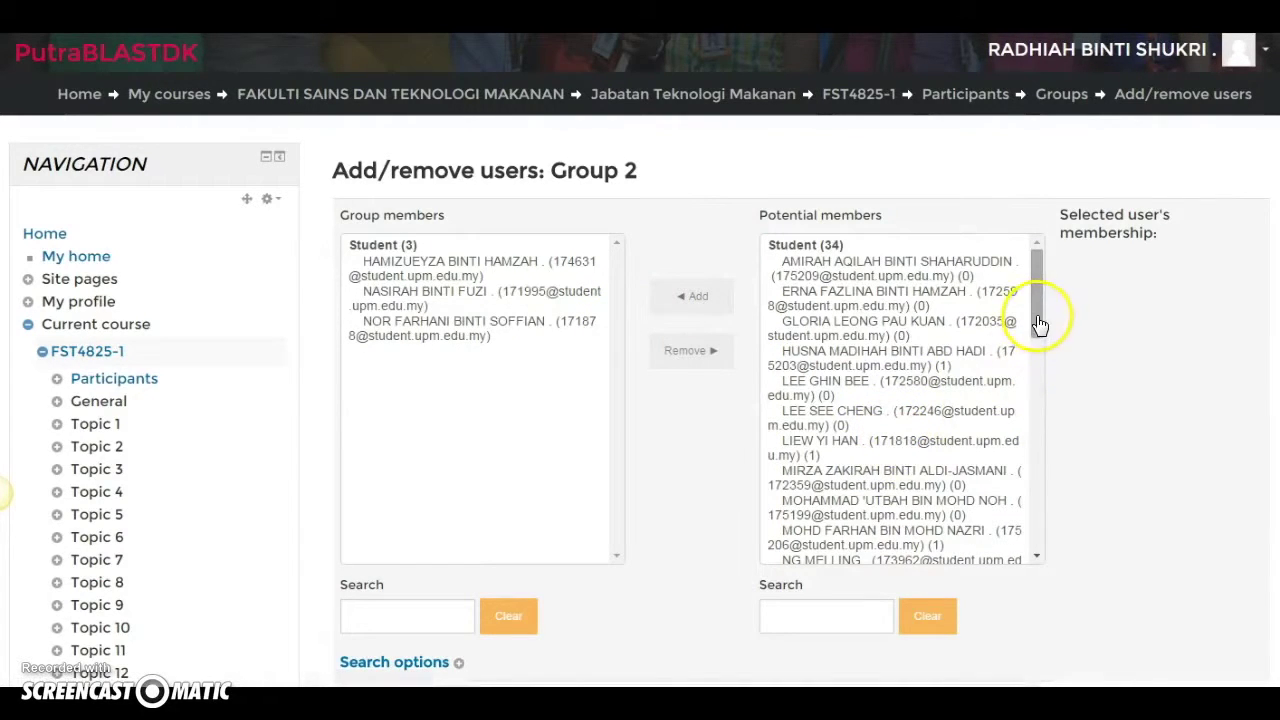
Add two more ungrouped students to Group 2, the second being the first potential member listed, and return to the groups overview
drag(1034, 317, 1034, 334)
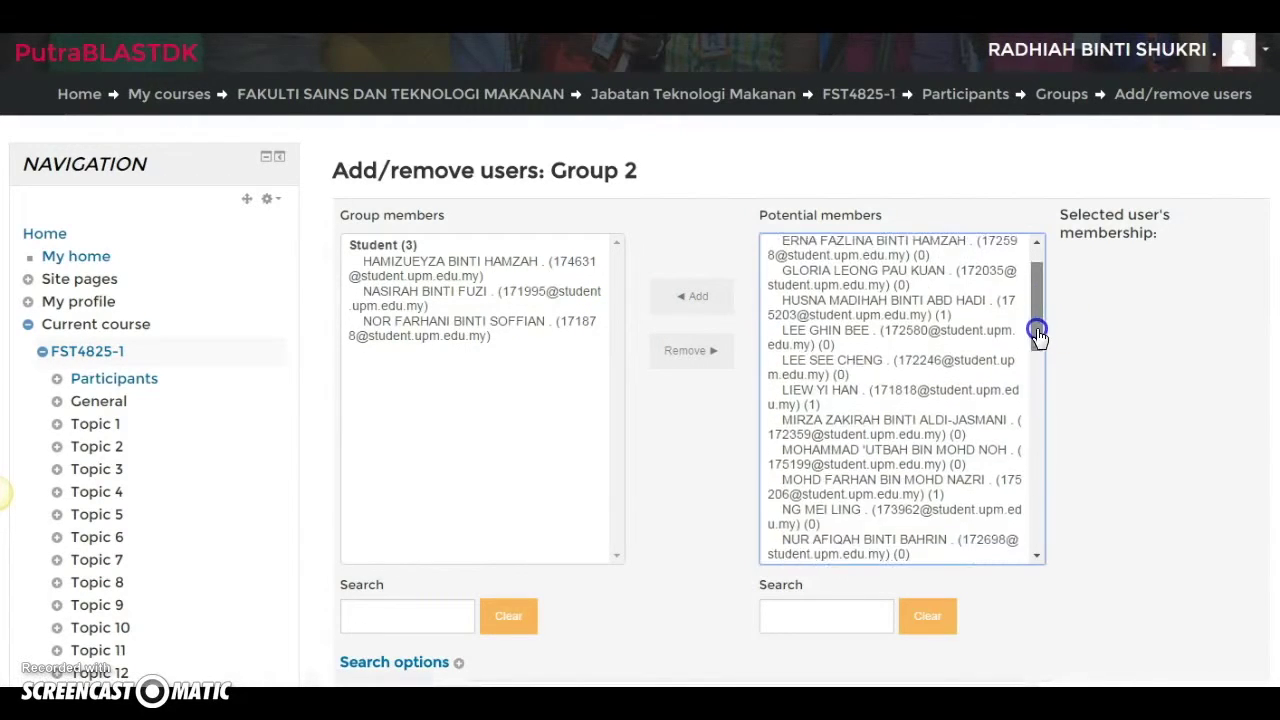
click(852, 364)
click(686, 302)
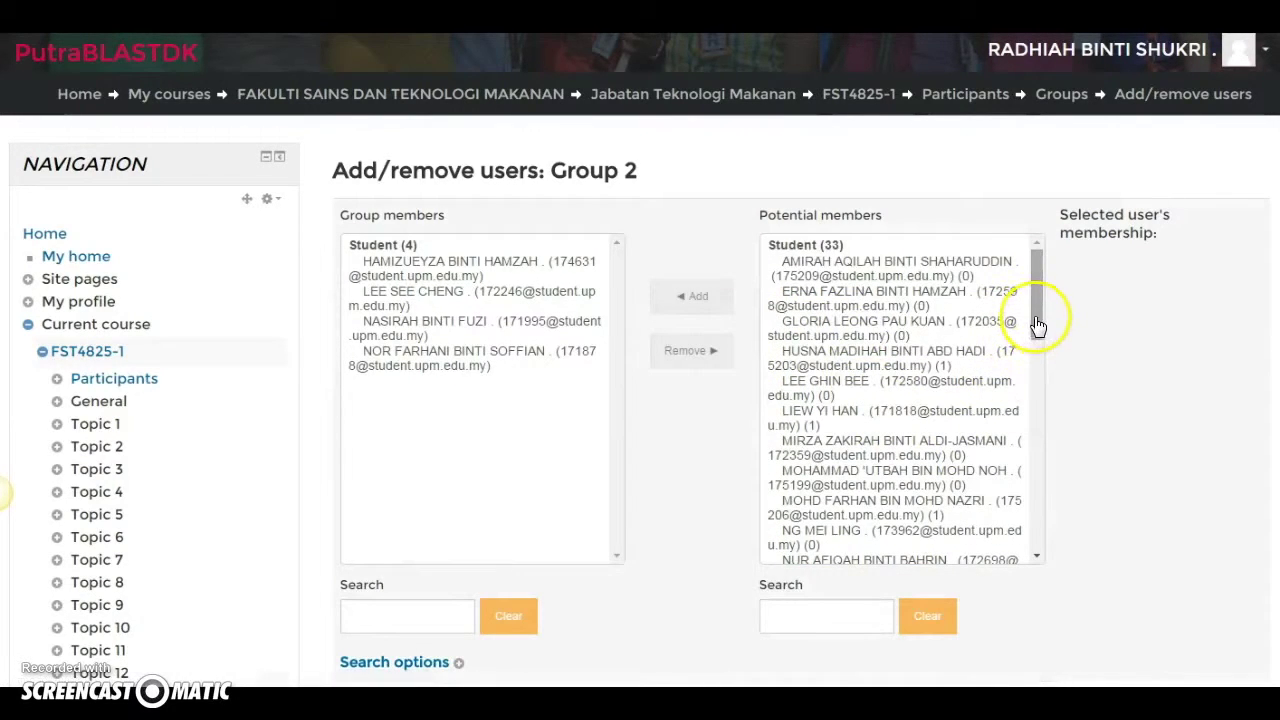
click(930, 266)
click(673, 306)
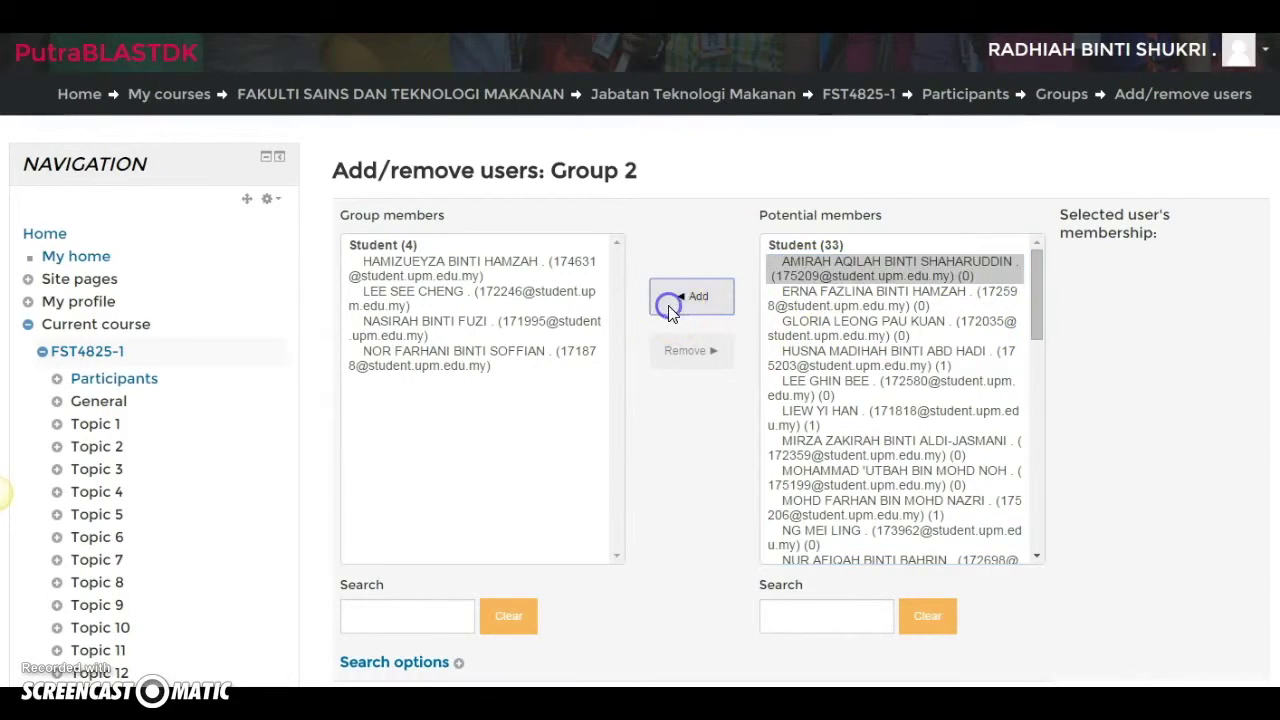
scroll(700, 550, down, 3)
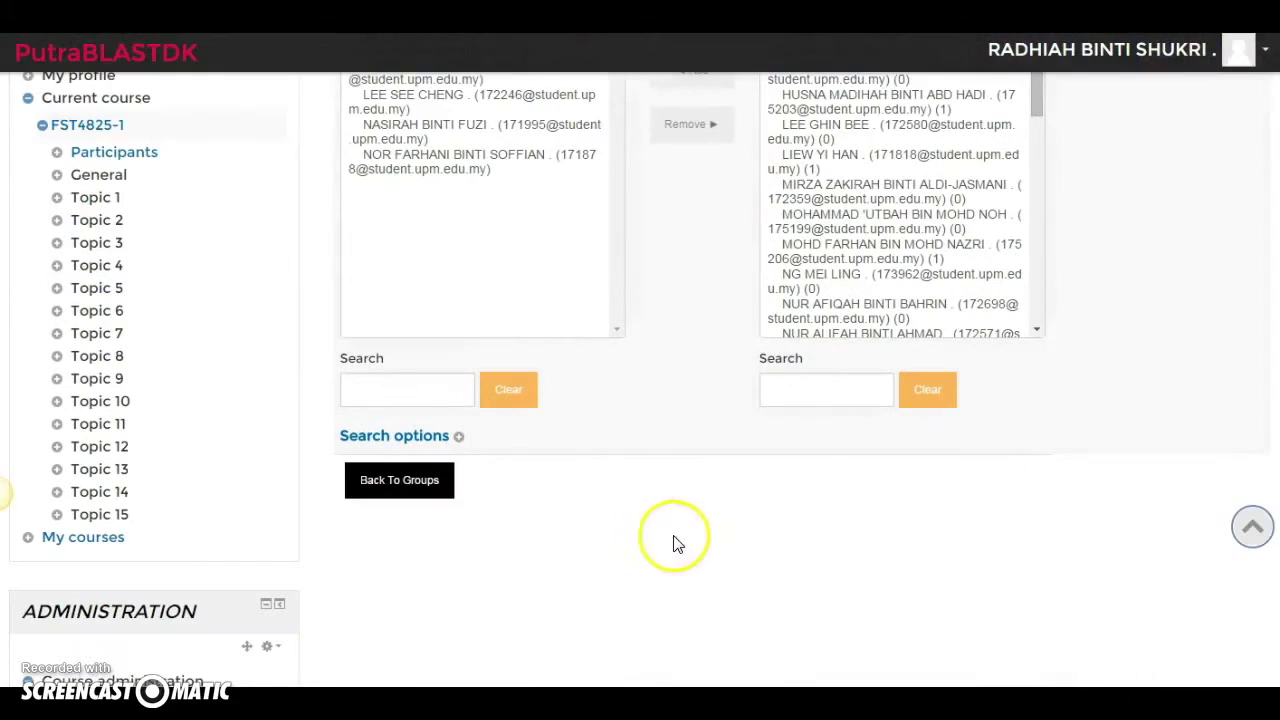
click(375, 486)
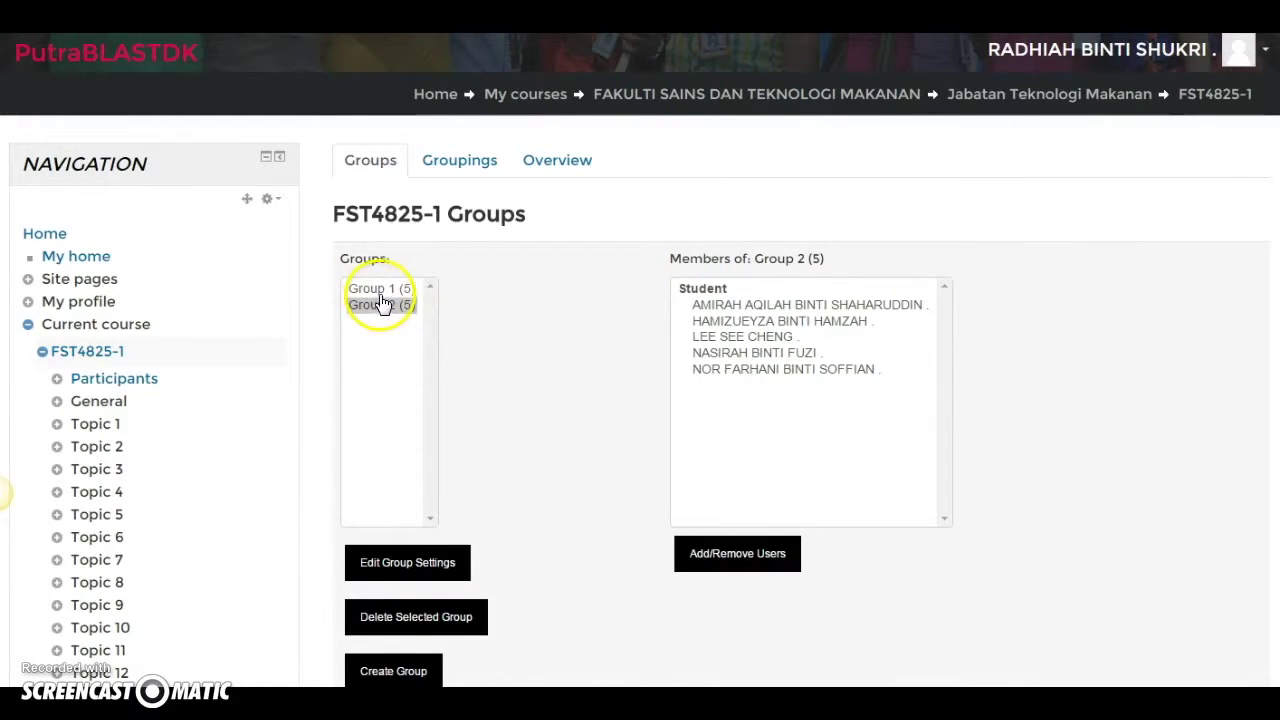
Delete Group 1 from the course groups and confirm the deletion
scroll(560, 475, down, 2)
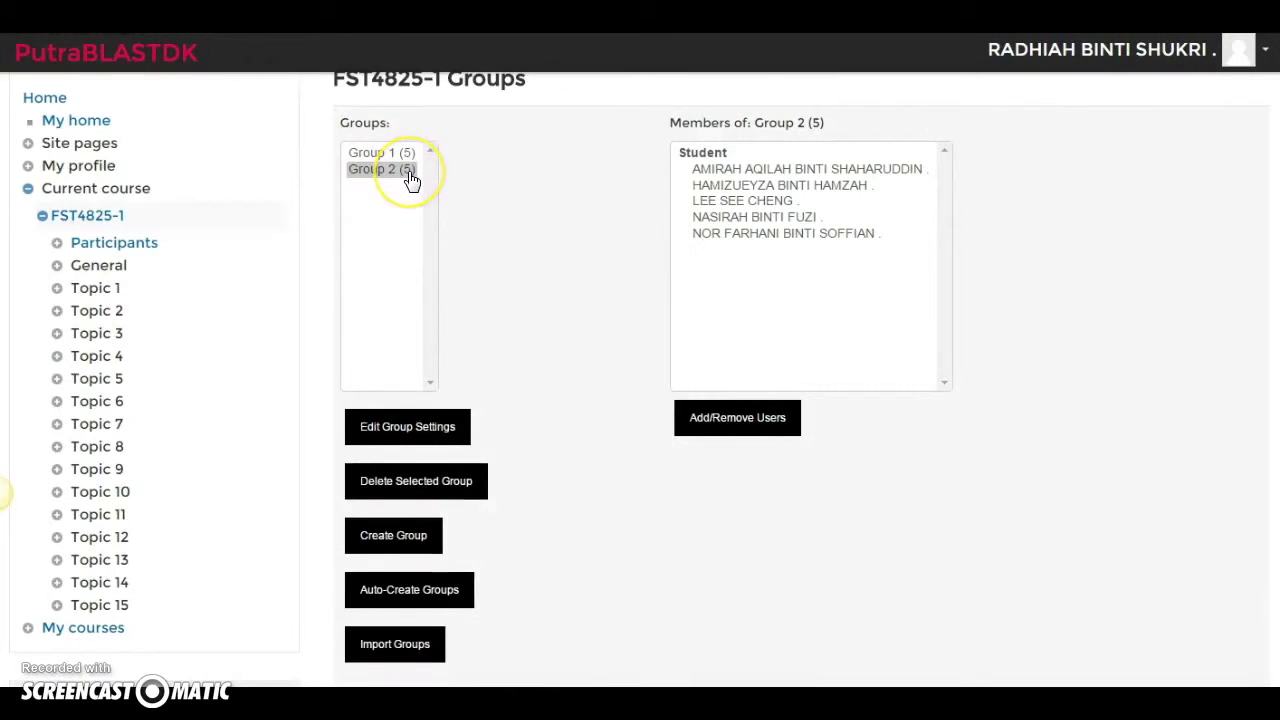
click(368, 155)
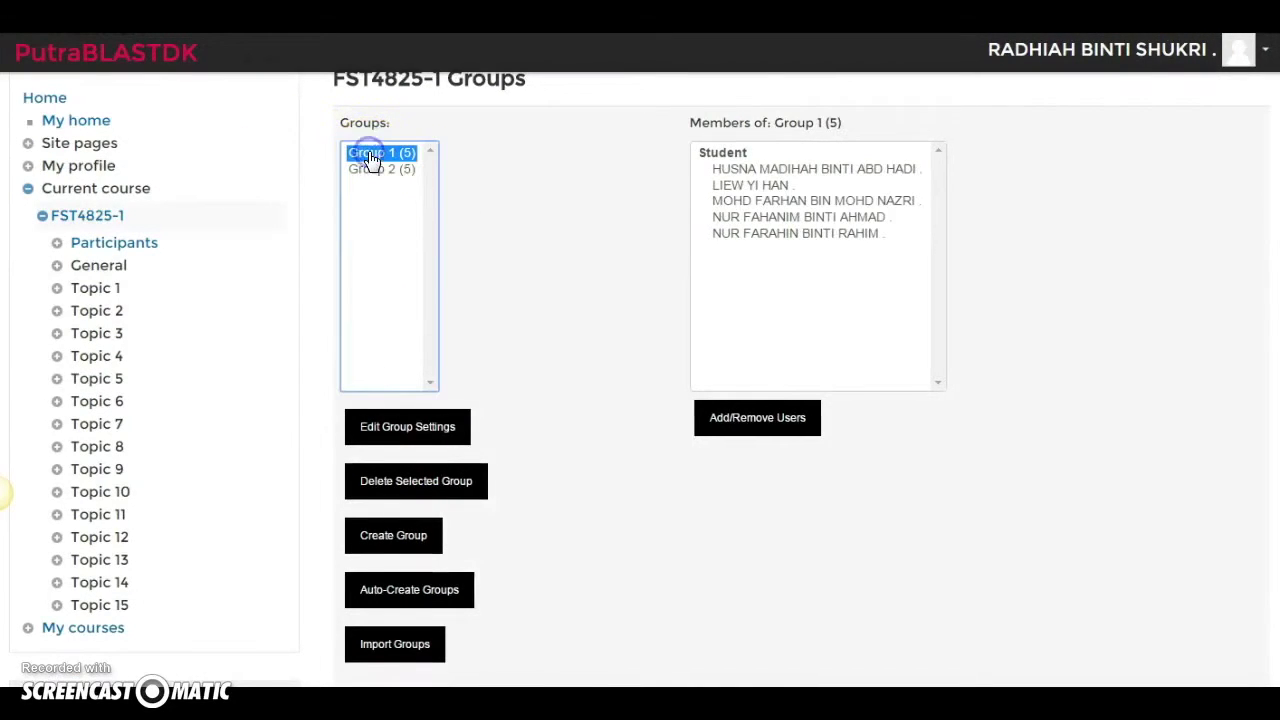
click(424, 484)
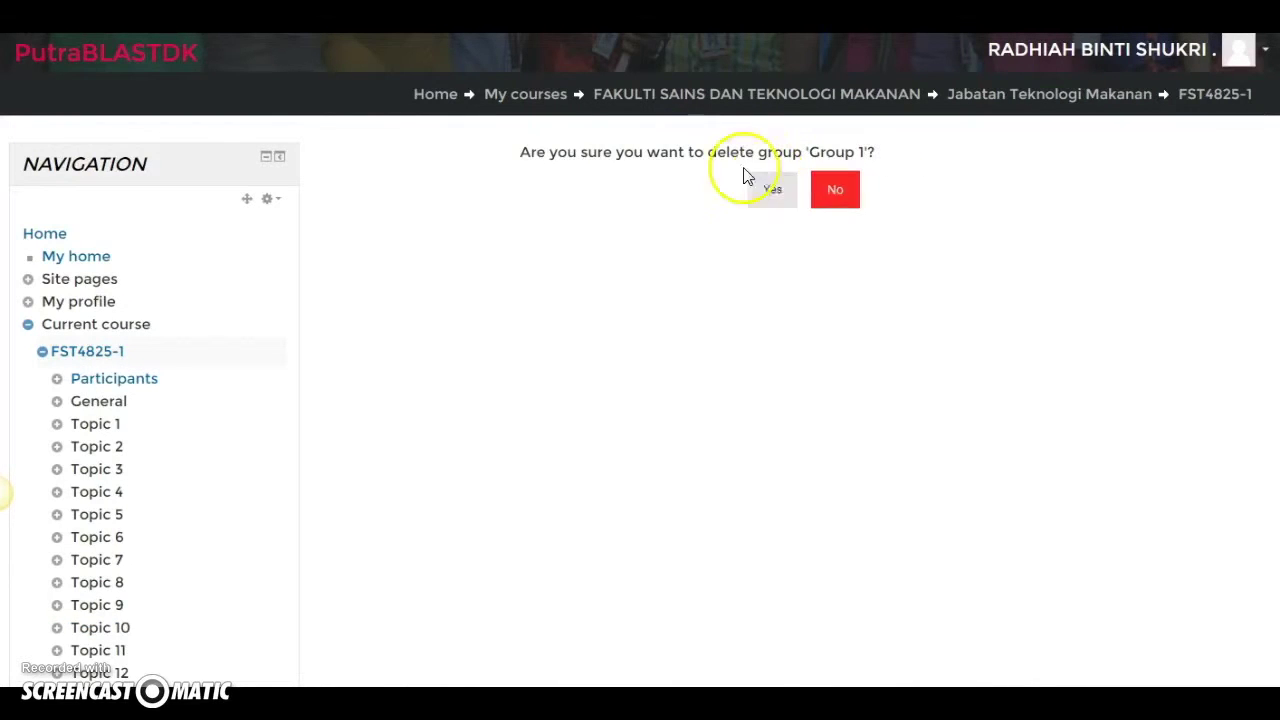
click(779, 195)
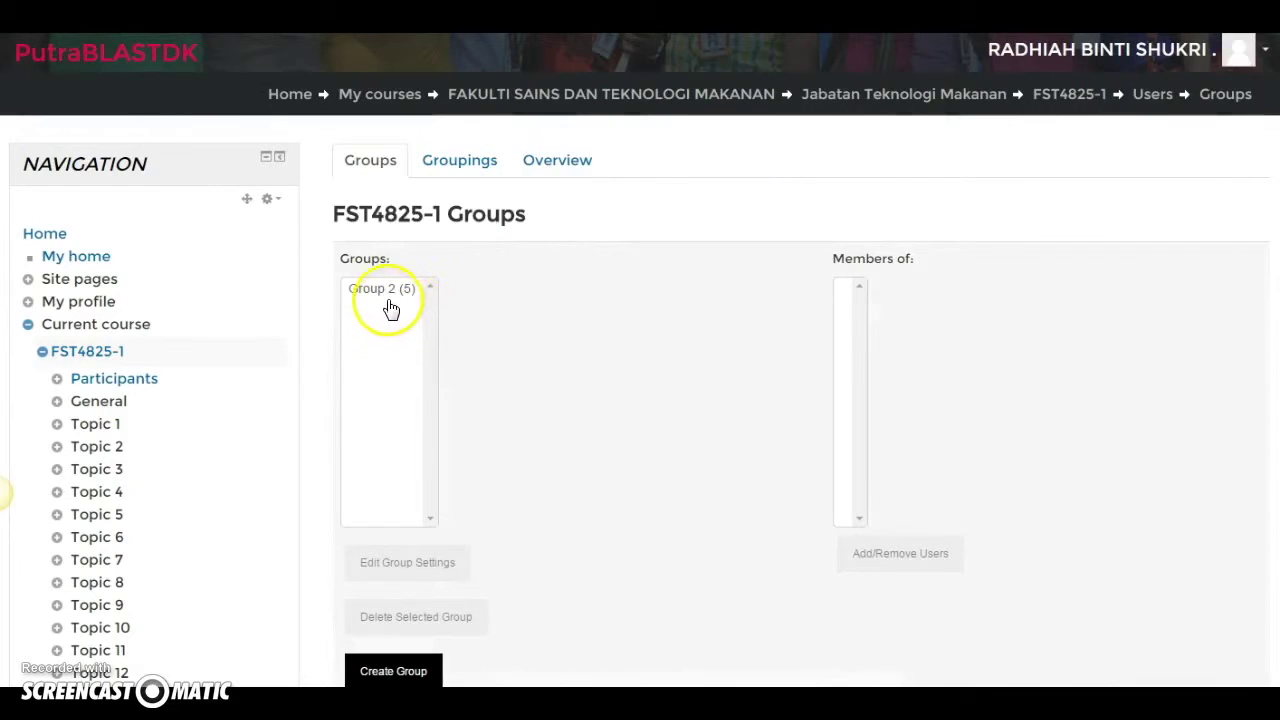
Delete the remaining Group 2 from the course groups and confirm the deletion
click(389, 292)
scroll(614, 352, down, 2)
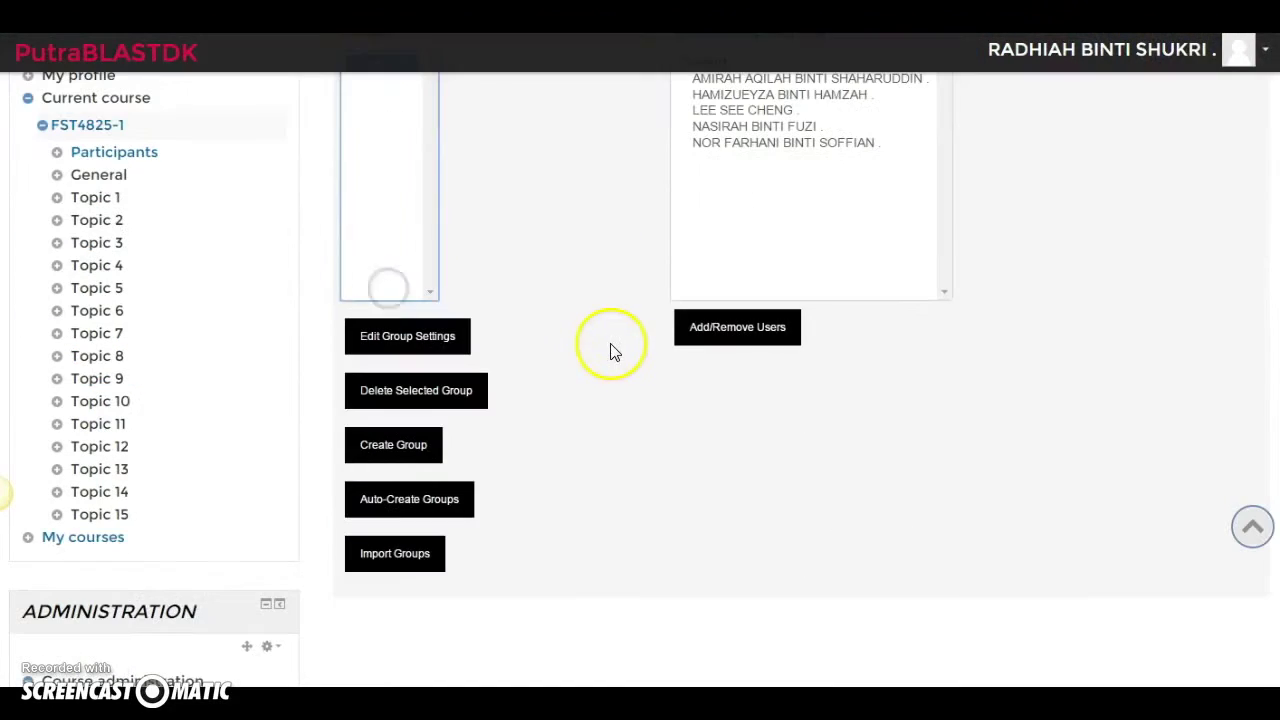
click(416, 396)
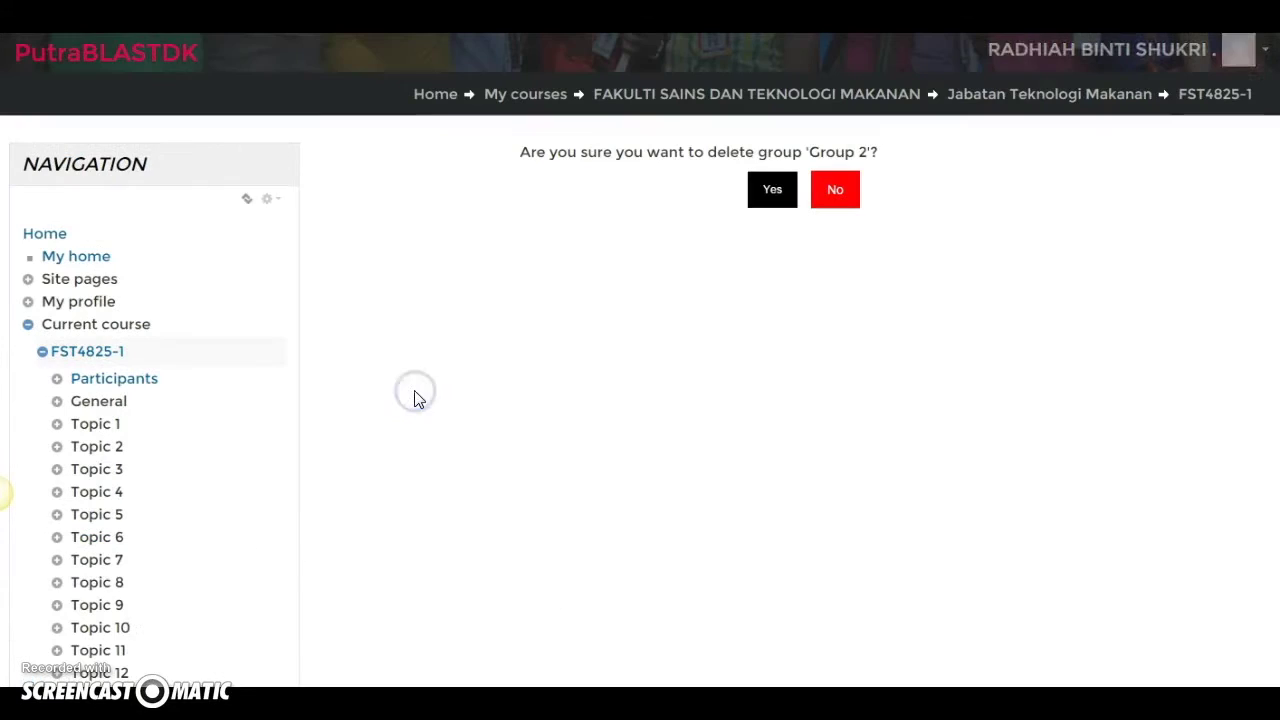
click(774, 200)
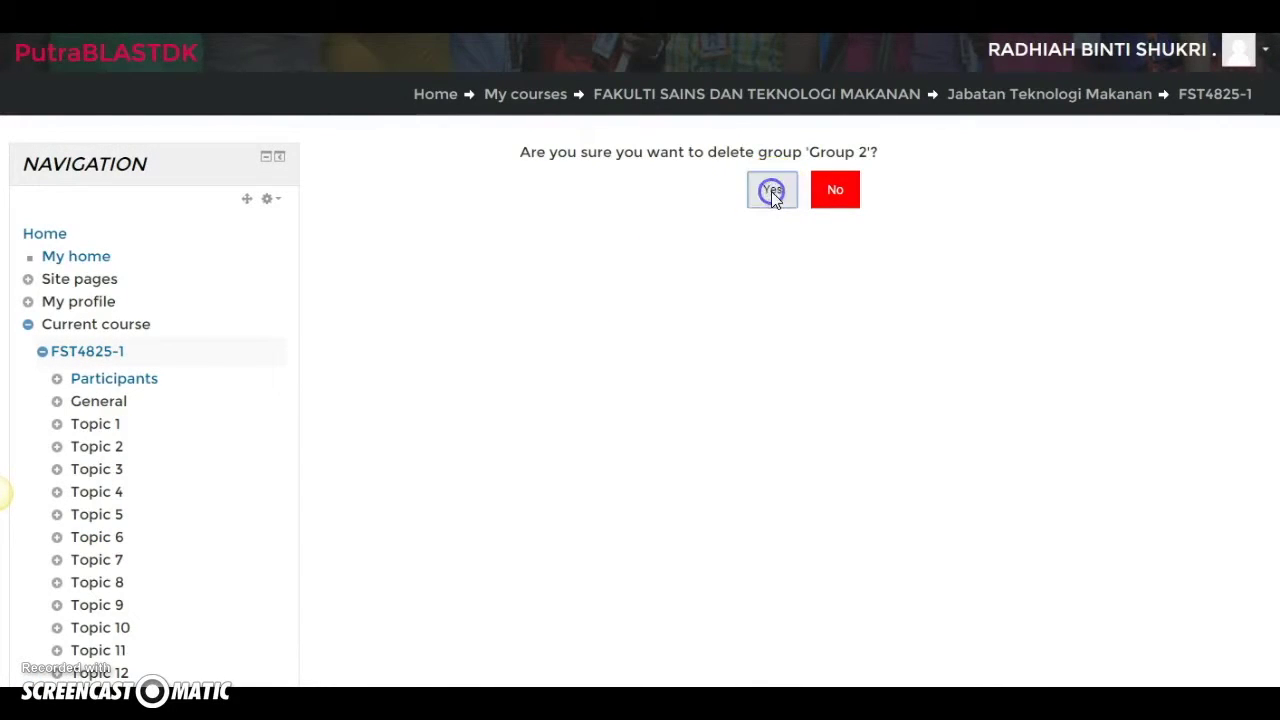
scroll(626, 418, down, 1)
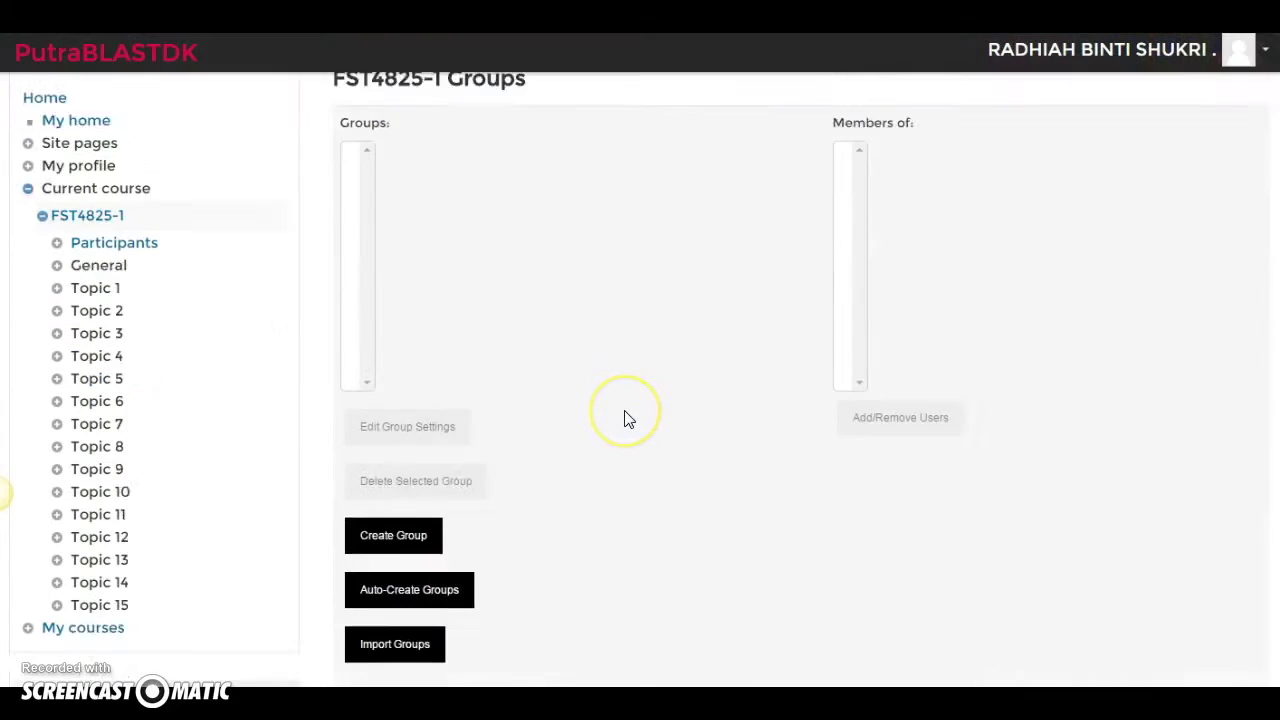
scroll(626, 418, down, 2)
scroll(626, 420, up, 2)
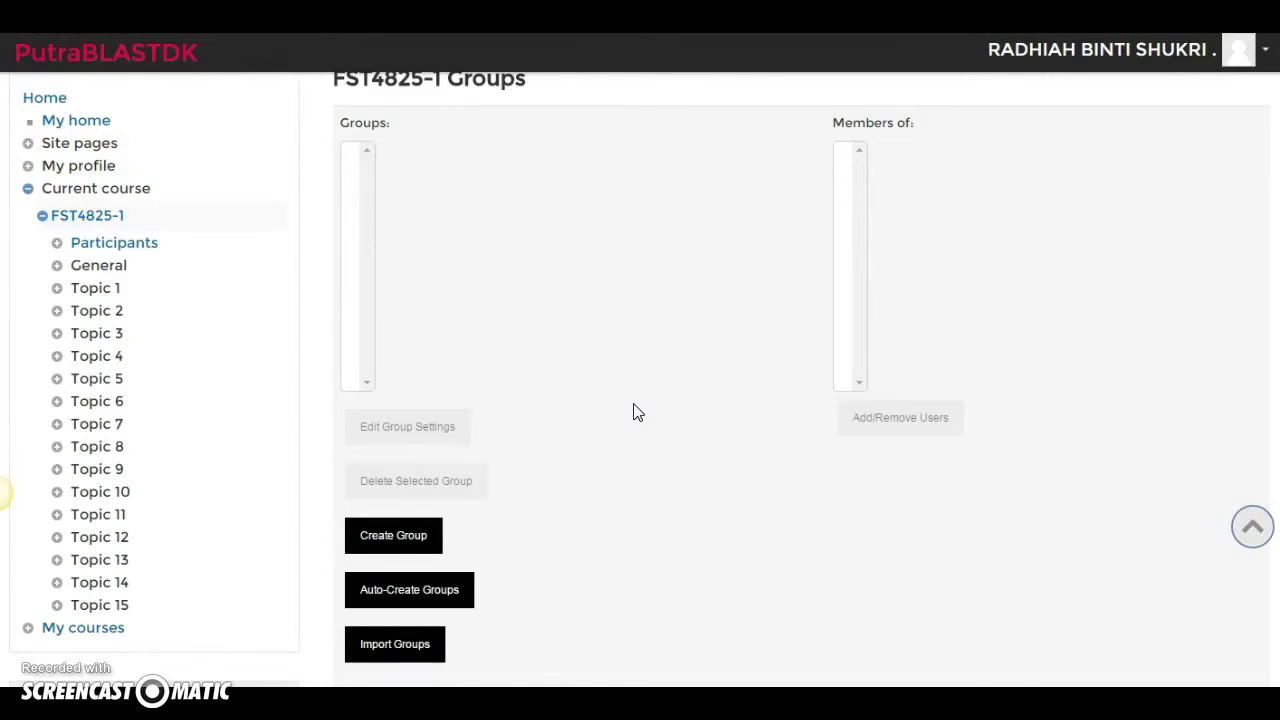
click(660, 421)
click(667, 428)
click(686, 434)
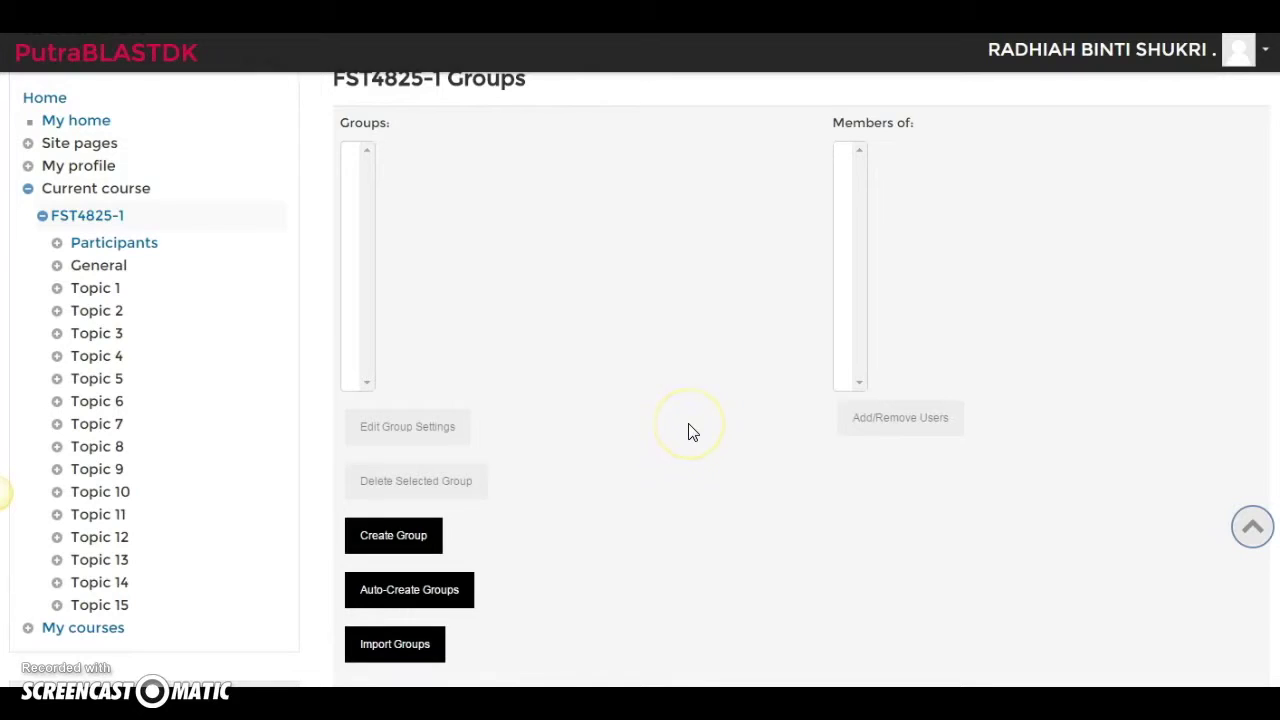
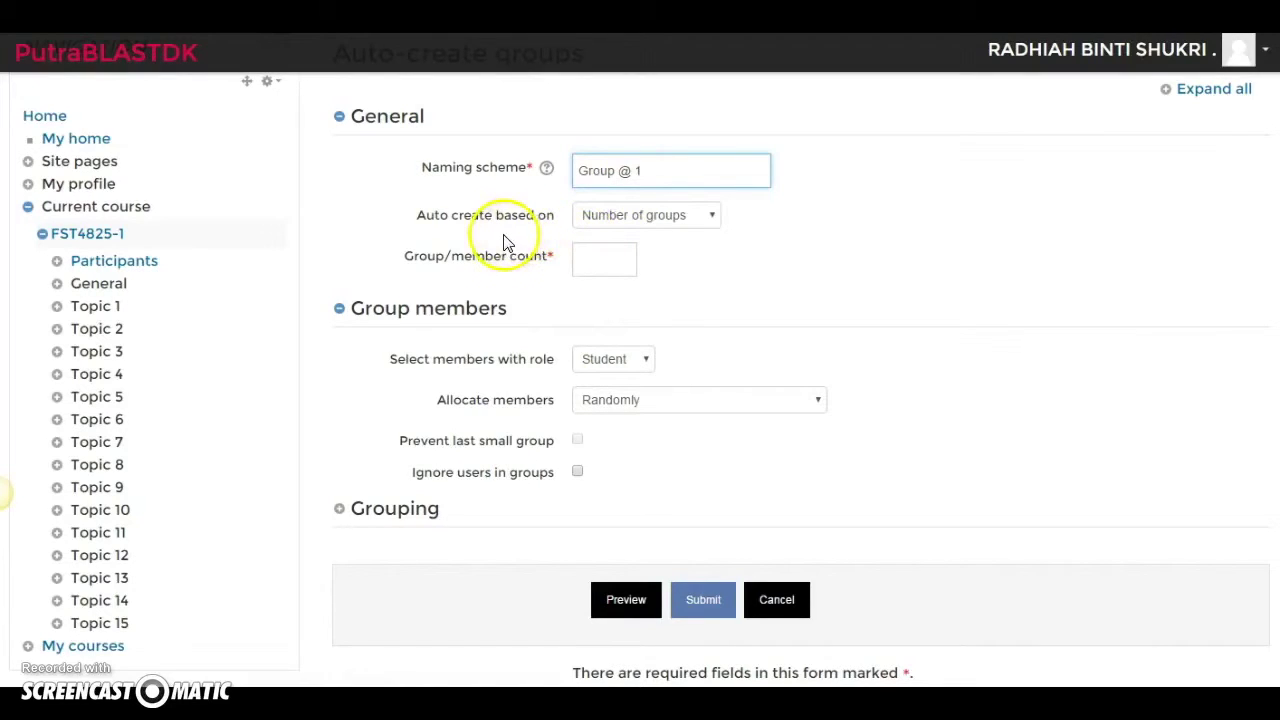
Base the automatic group creation on members per group with a count of 5, using members with the Student role
click(705, 229)
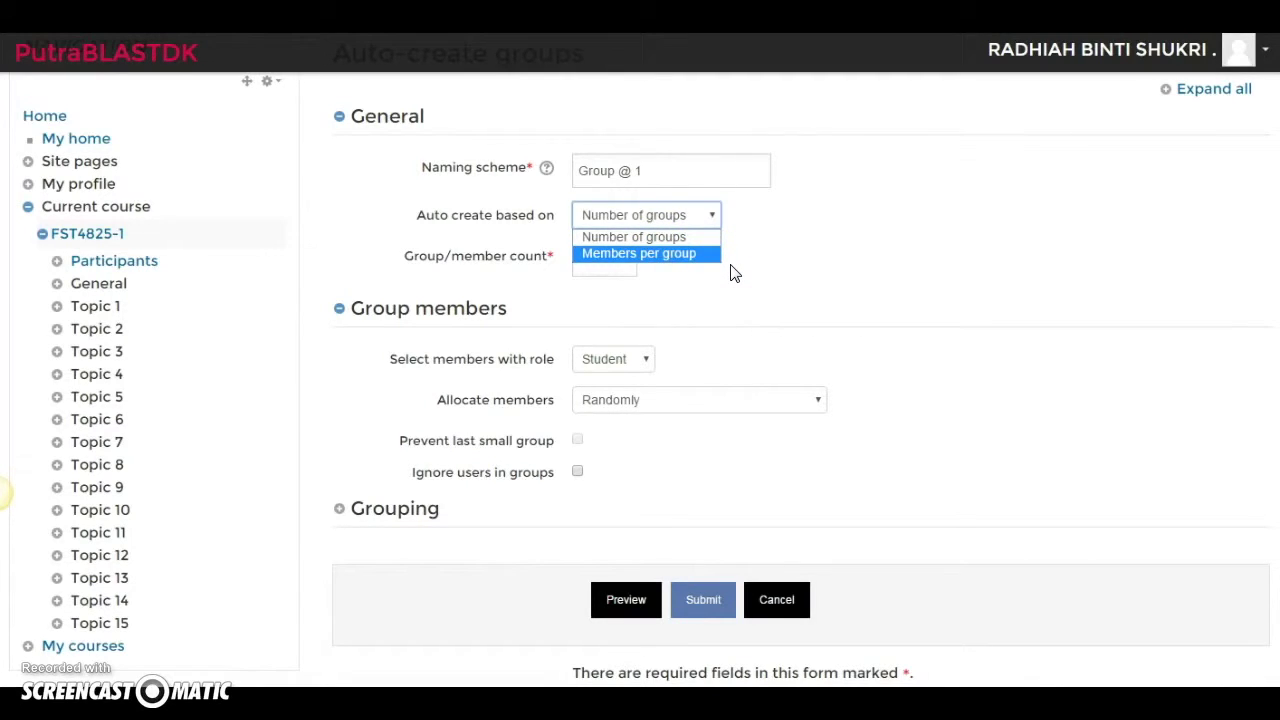
click(677, 254)
click(602, 258)
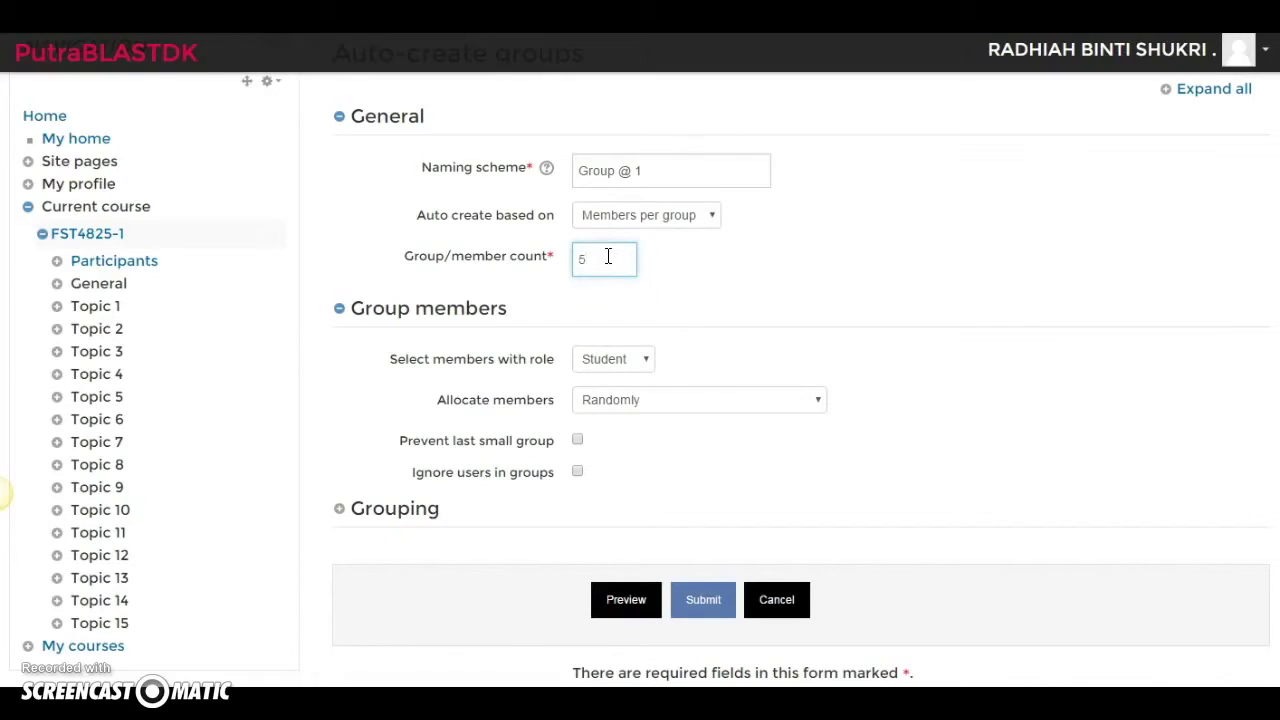
click(644, 360)
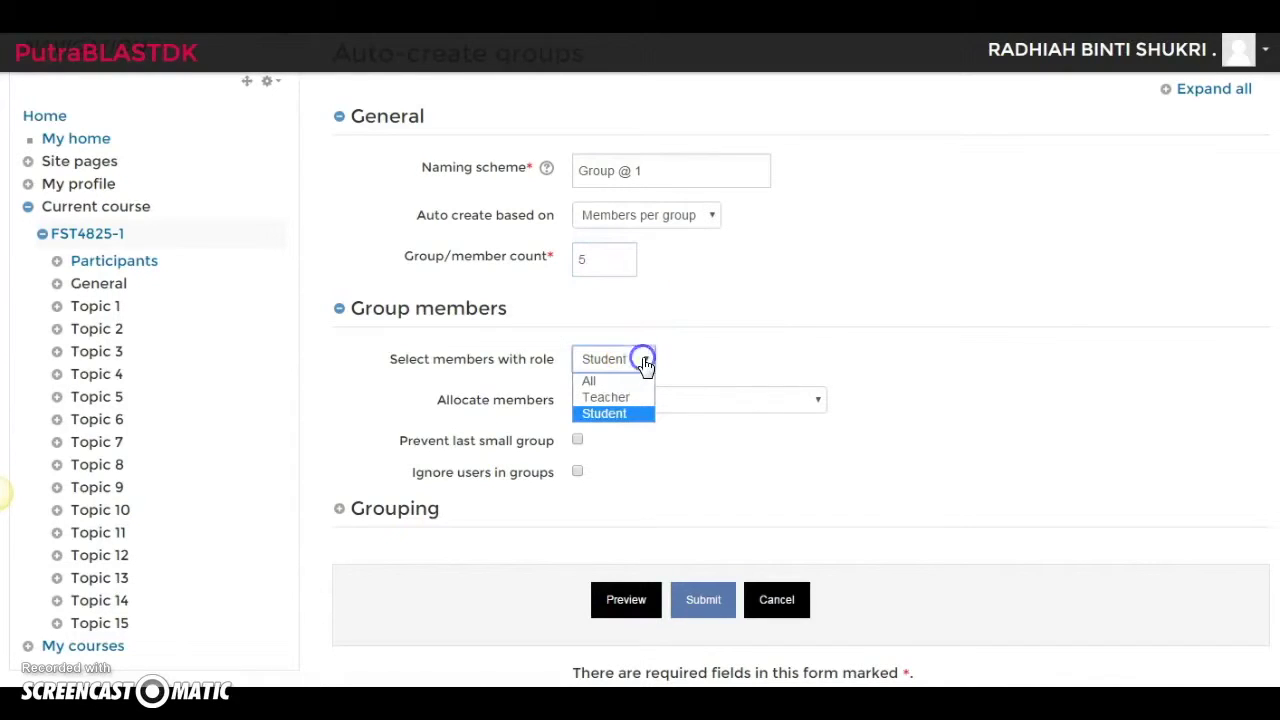
click(627, 418)
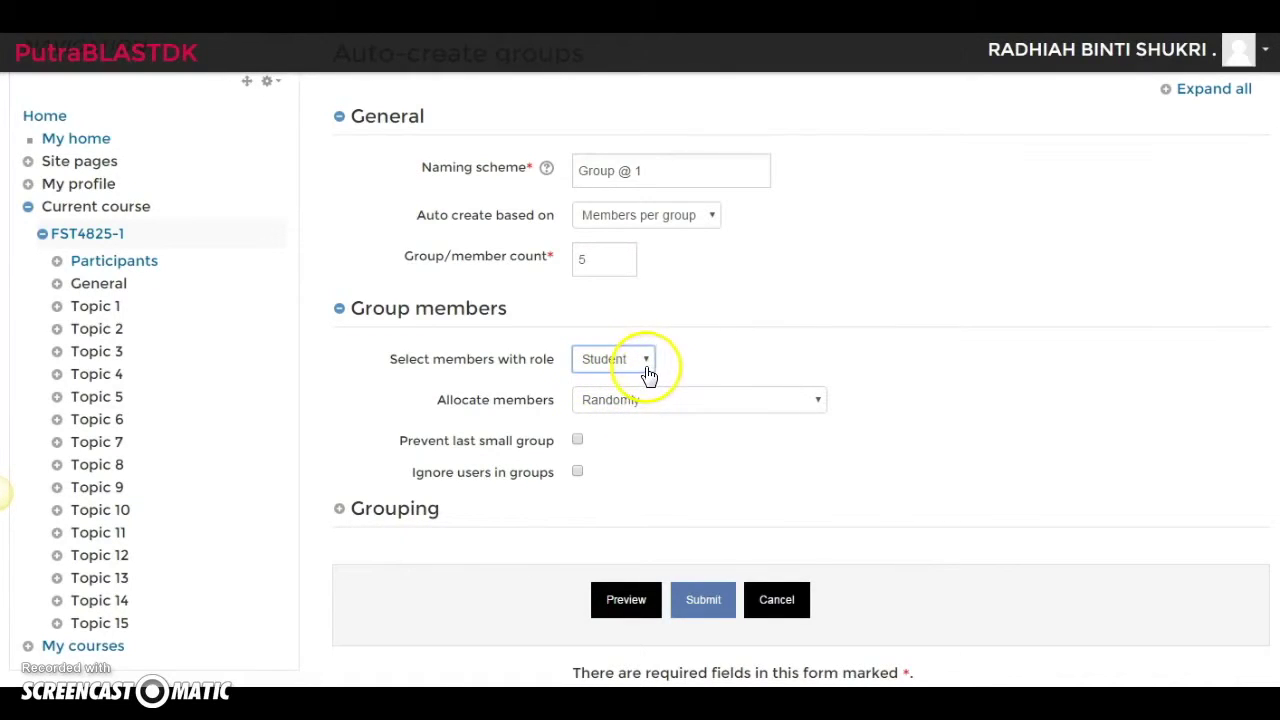
Allocate members randomly, enable prevention of a last small group, and submit the form to create the groups
click(817, 403)
drag(818, 405, 806, 460)
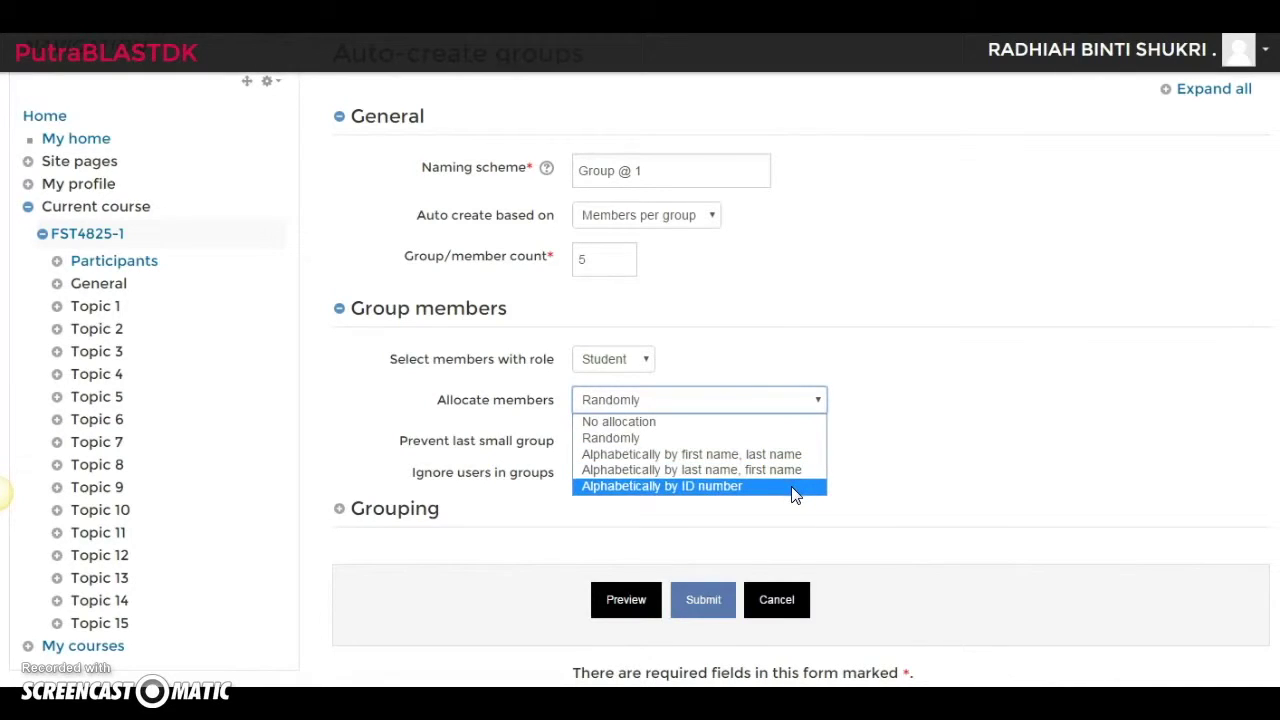
drag(795, 495, 772, 448)
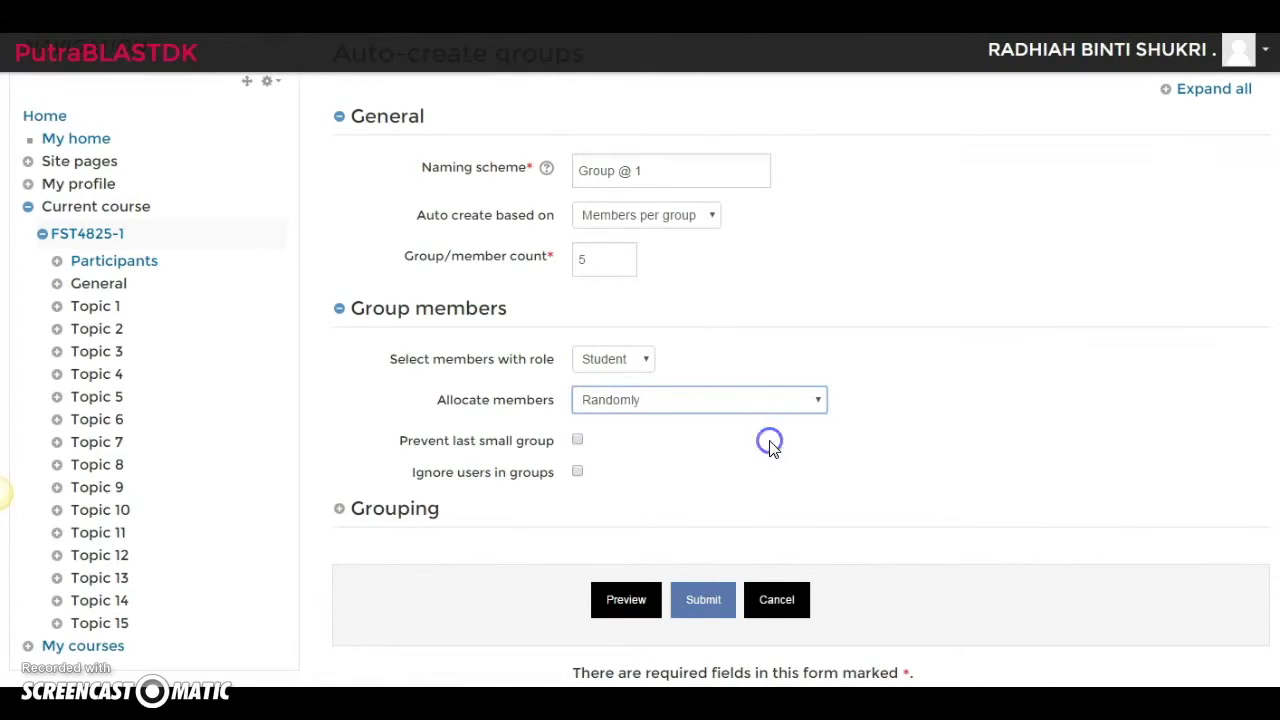
click(578, 442)
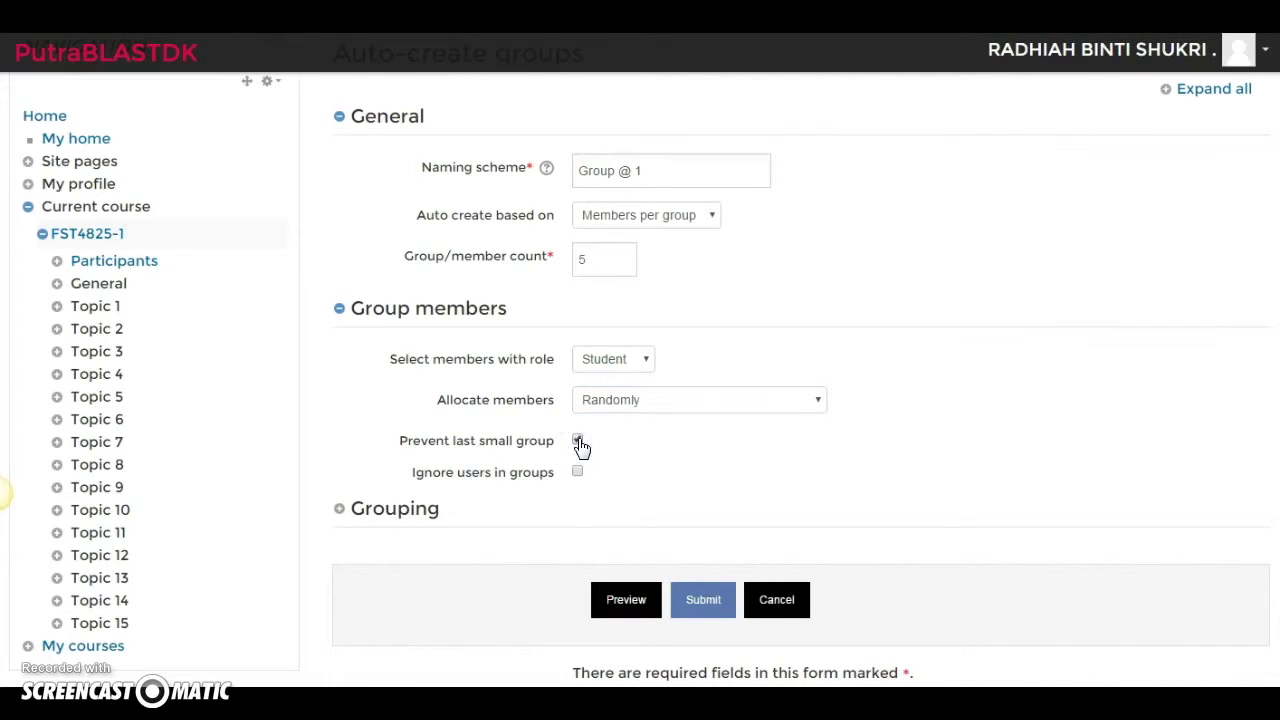
click(695, 605)
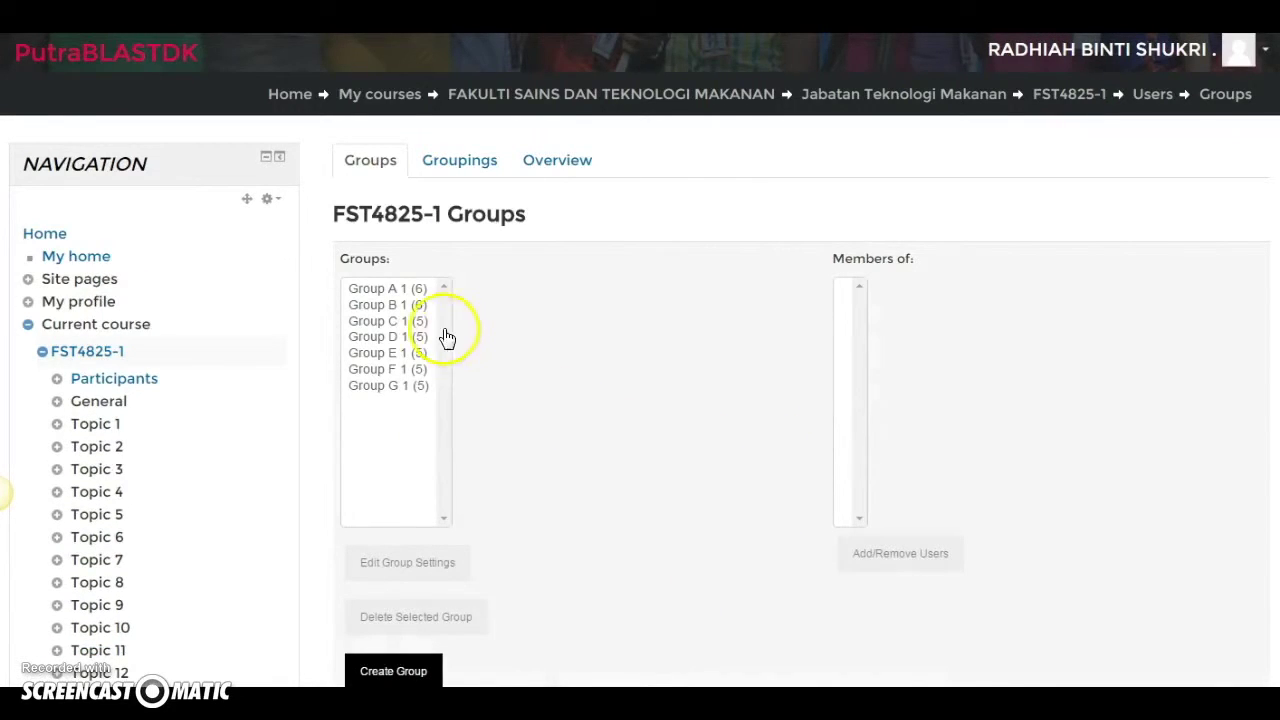
Show the members of Group A 1 to examine the automatic allocation
click(398, 290)
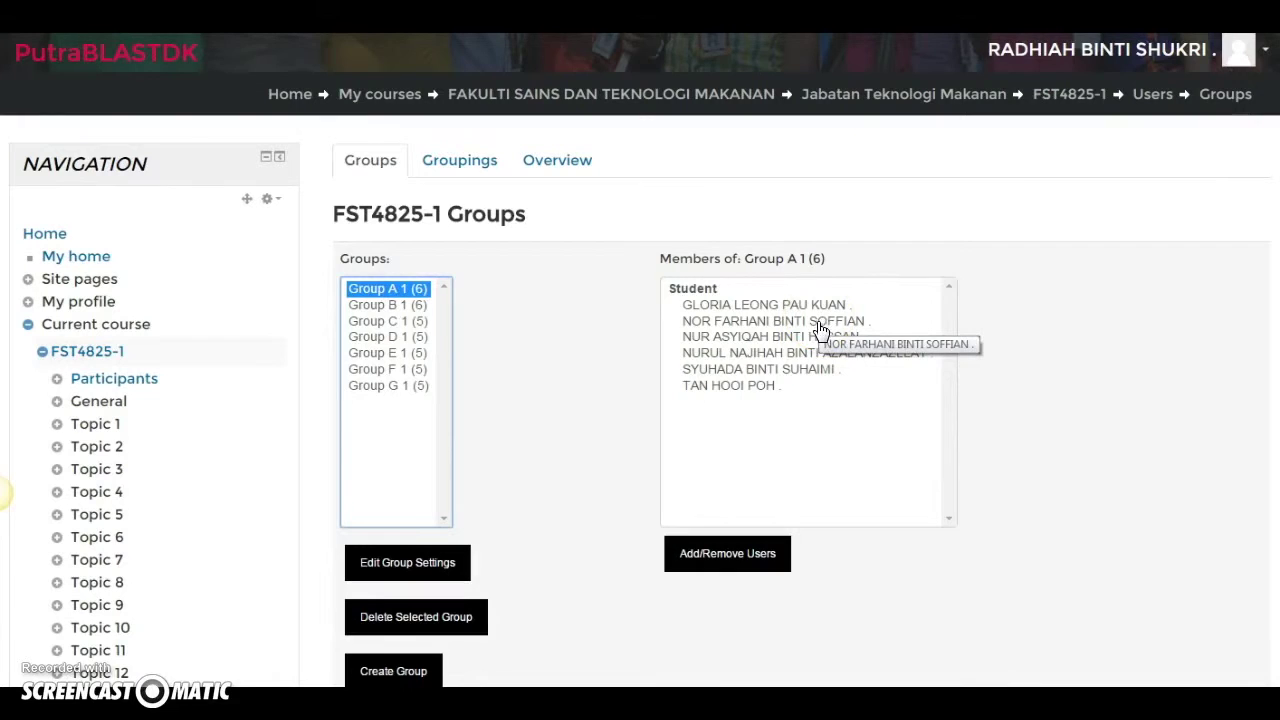
Add the third-listed student of Group A 1 to Group G 1 and return to the course groups
click(758, 316)
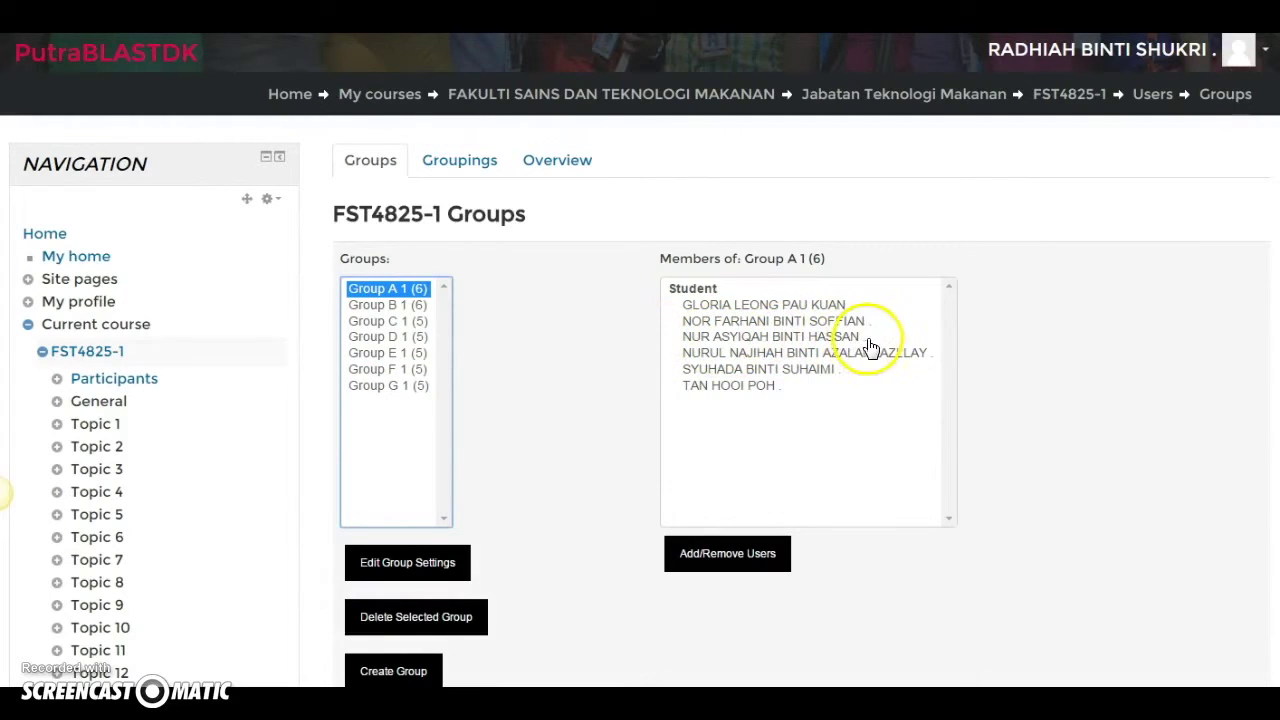
click(387, 387)
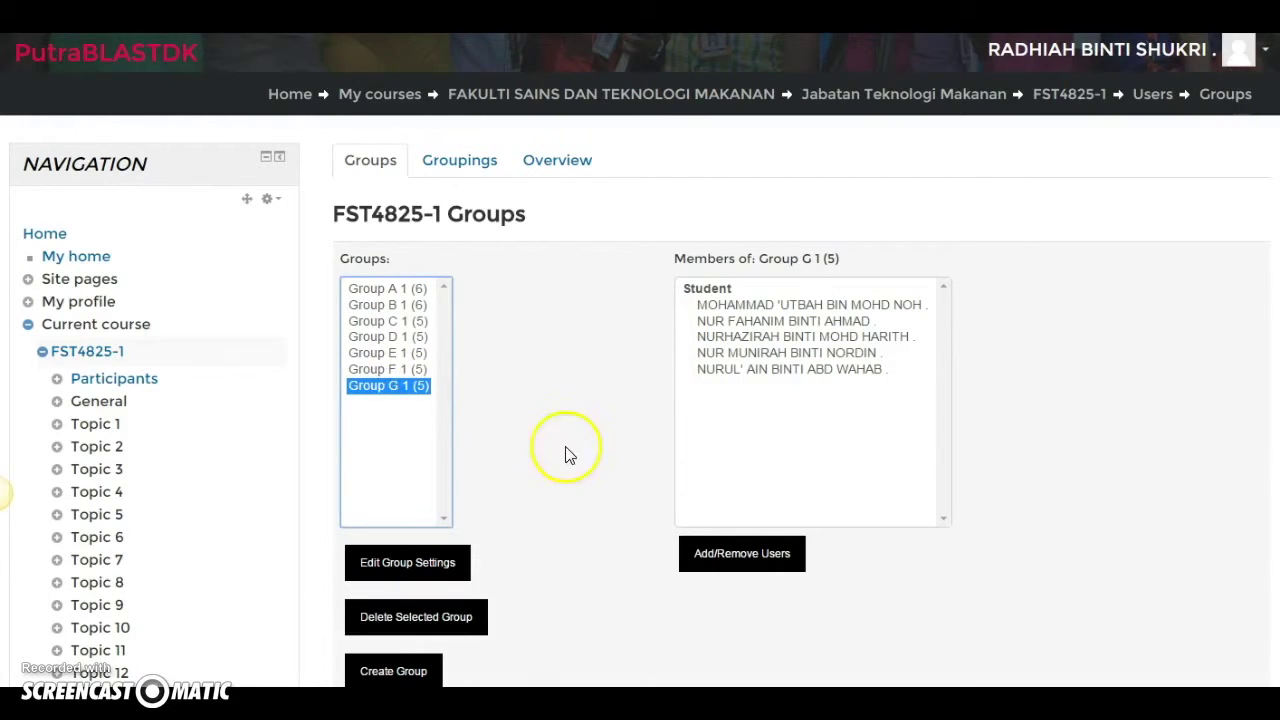
click(734, 560)
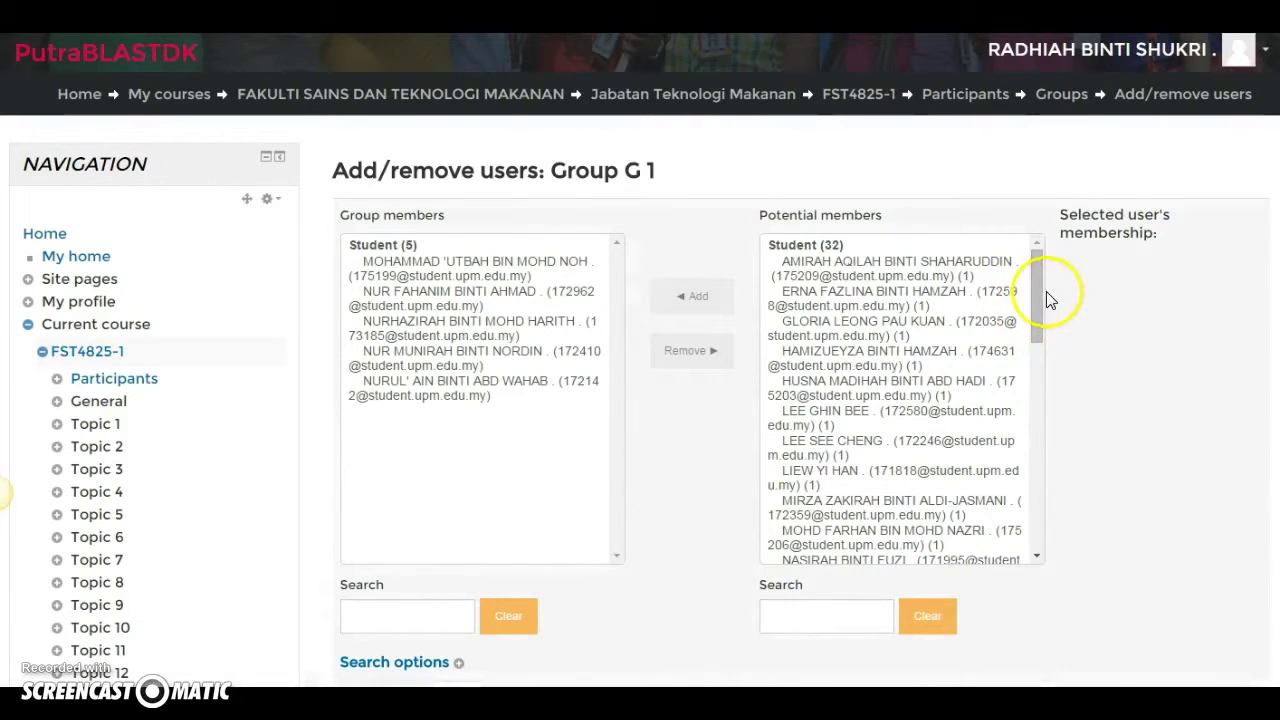
drag(1039, 301, 1042, 400)
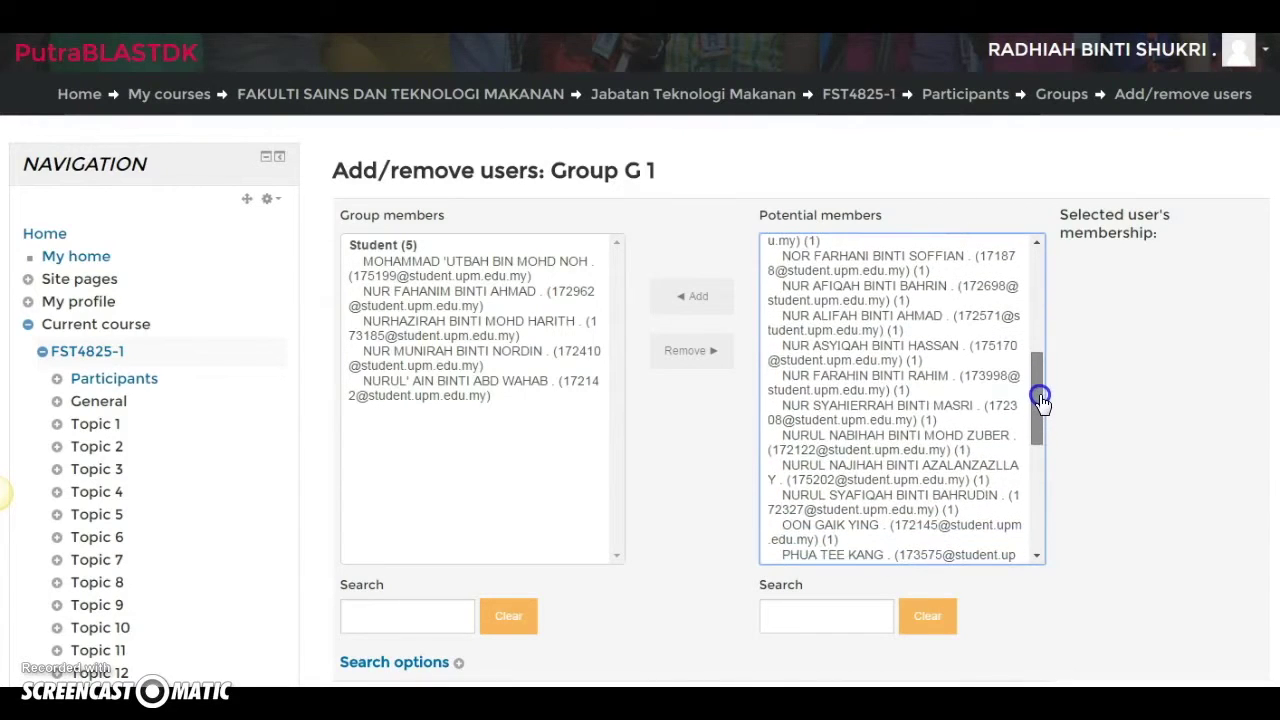
click(900, 348)
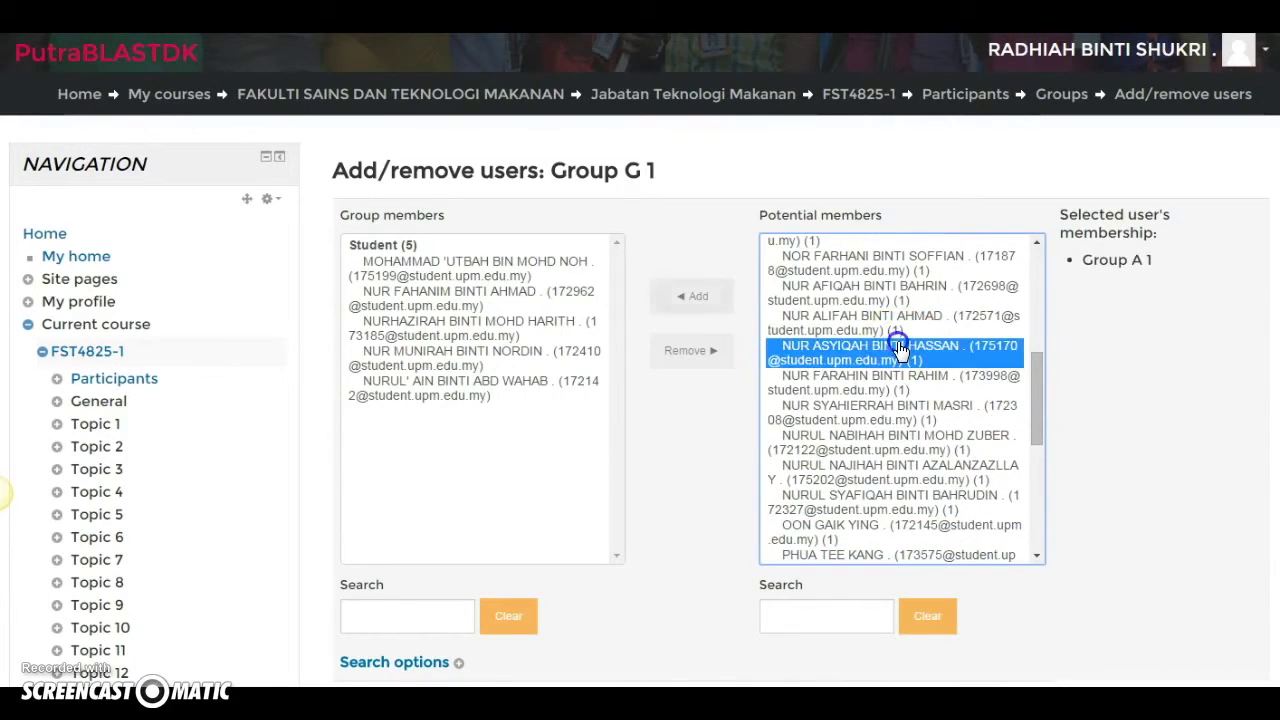
click(700, 300)
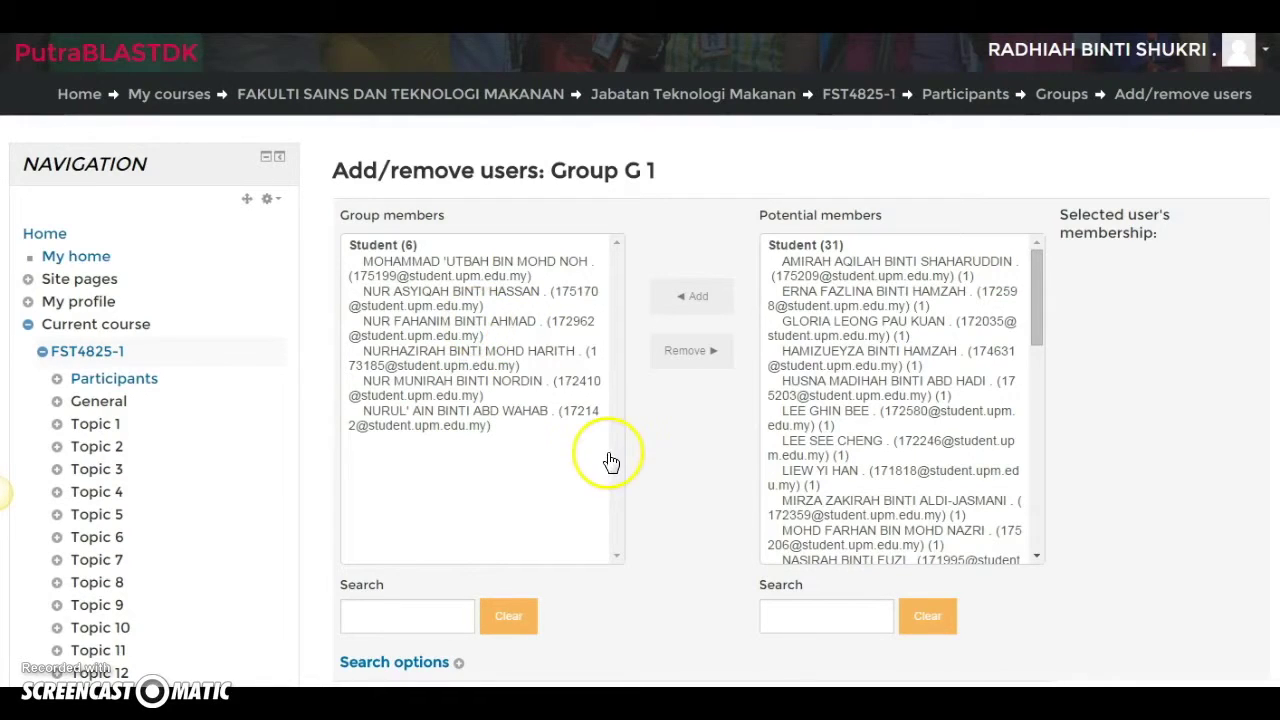
scroll(609, 457, down, 2)
click(425, 572)
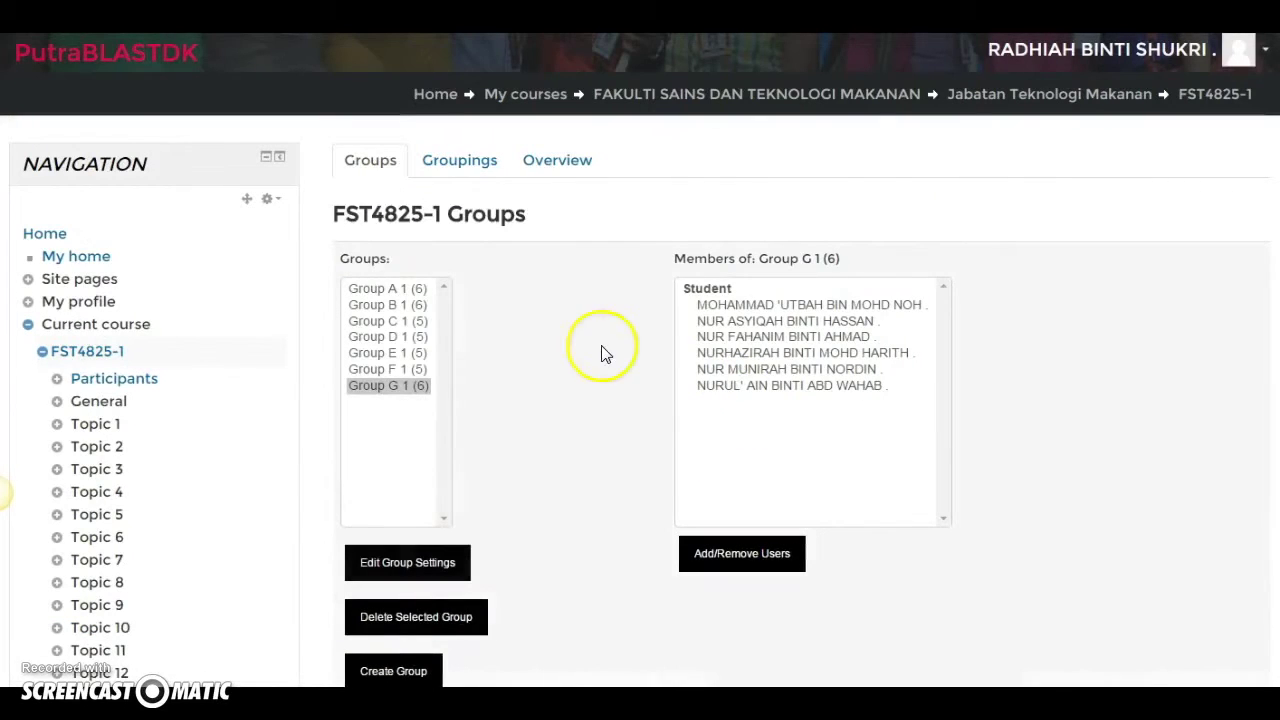
Add the third-listed student of Group G 1 to Group A 1 as the swap partner
click(389, 290)
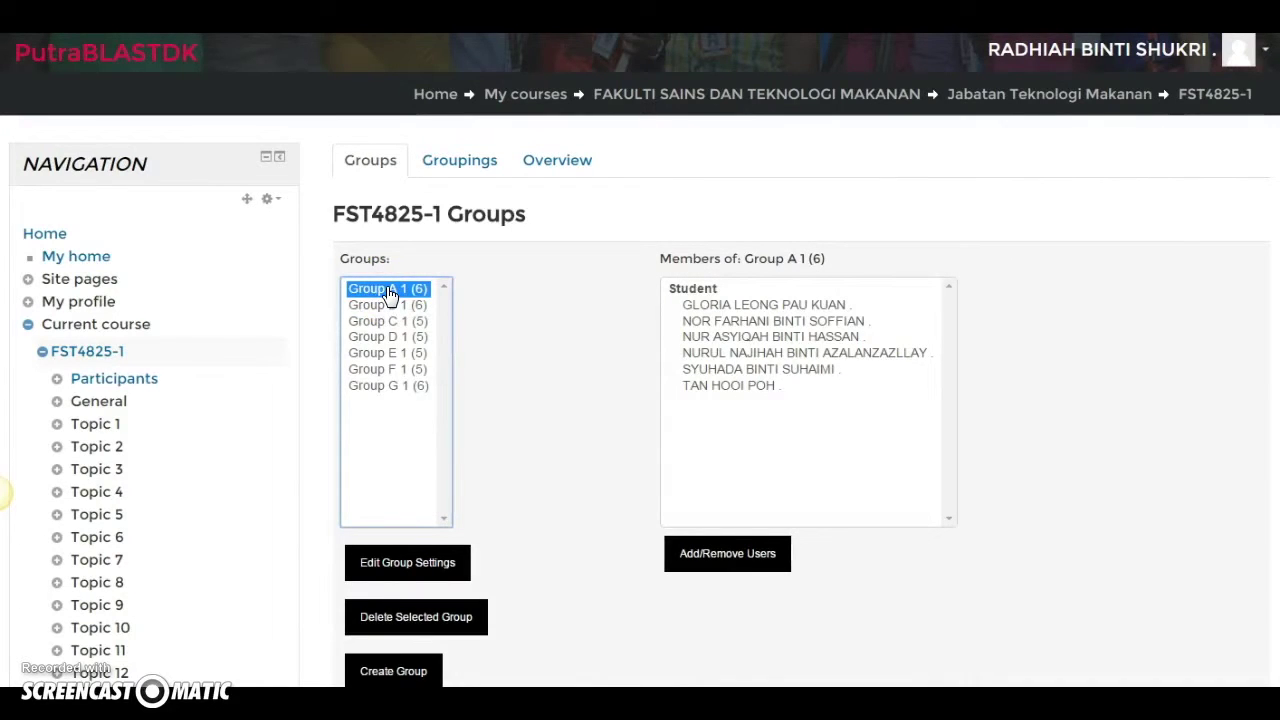
click(714, 556)
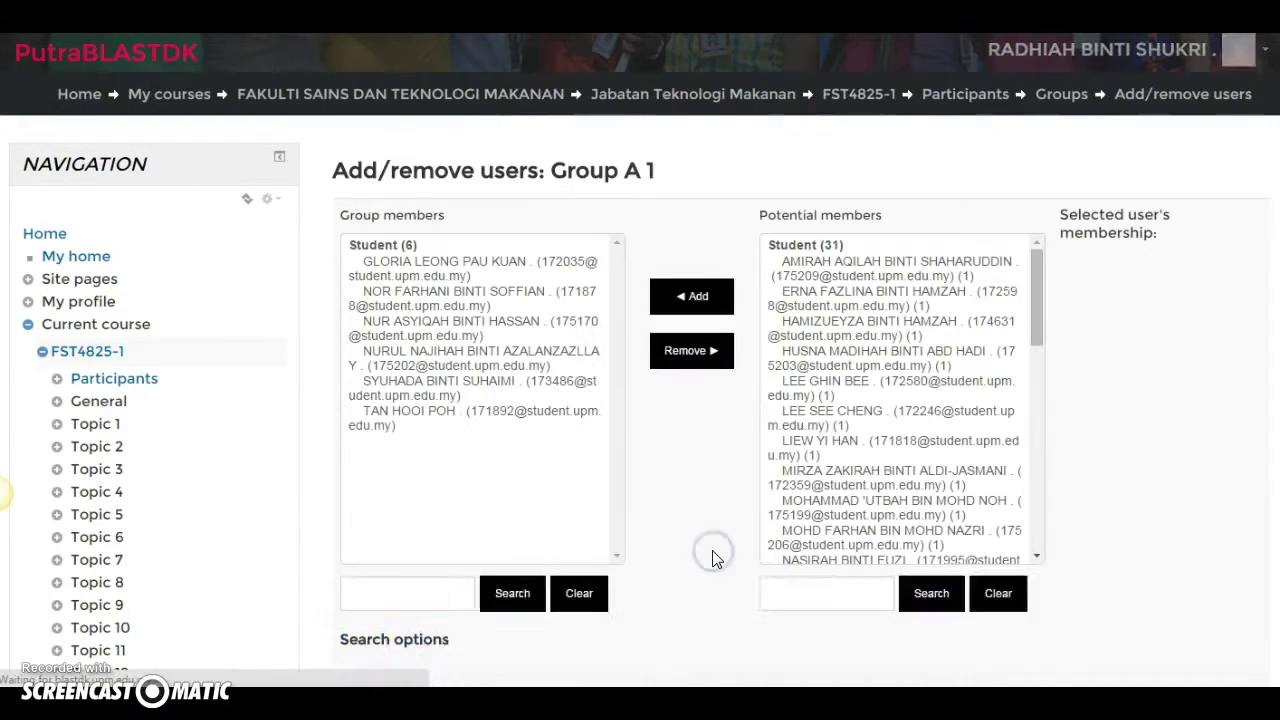
drag(1040, 313, 1039, 378)
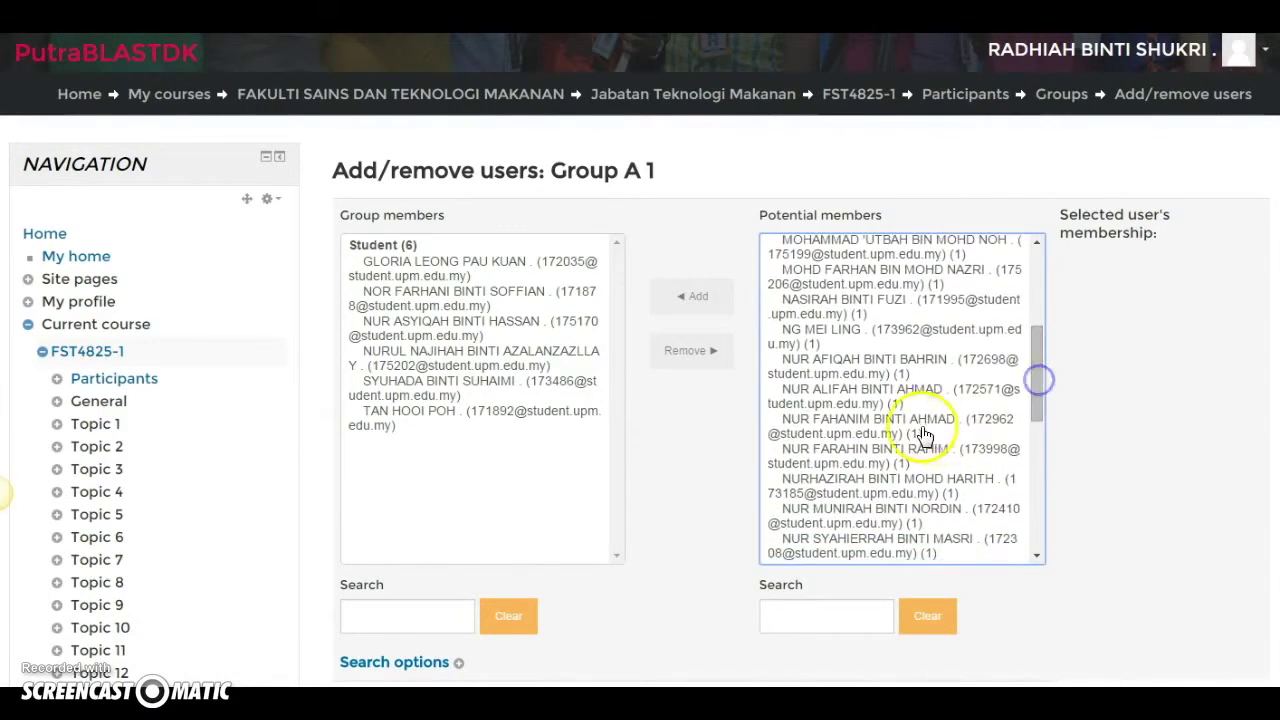
click(920, 432)
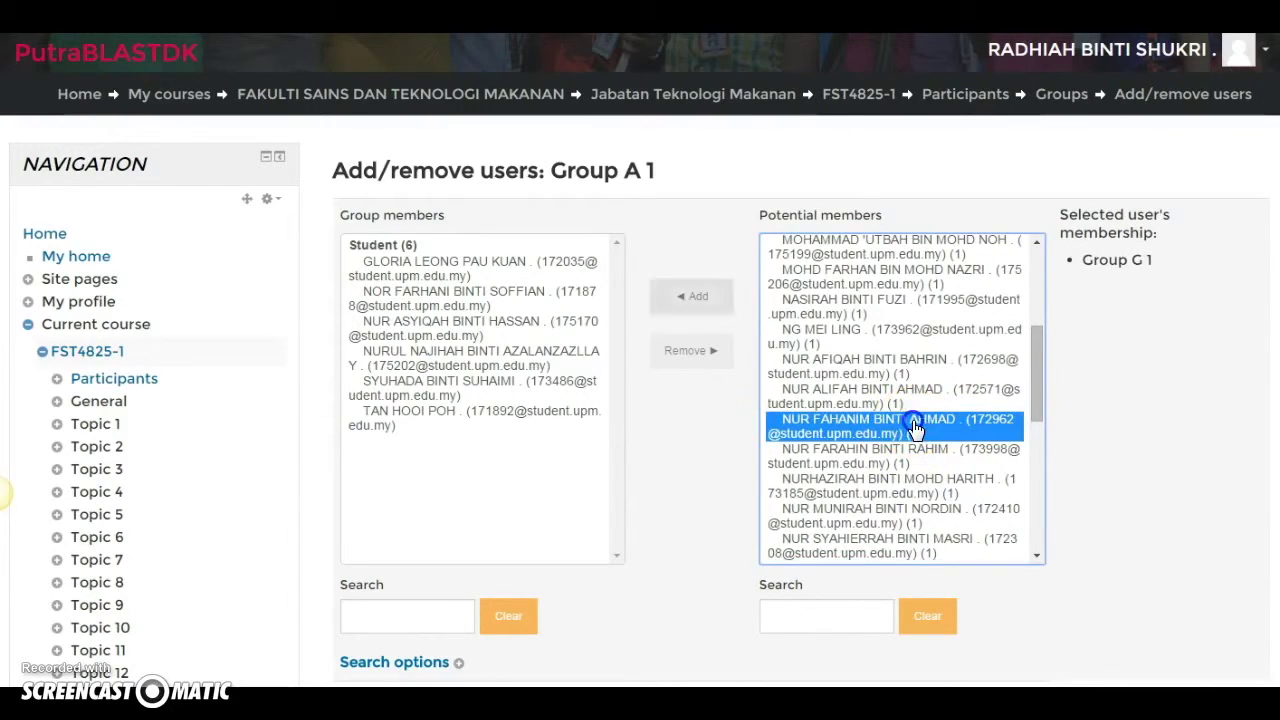
click(706, 305)
click(697, 305)
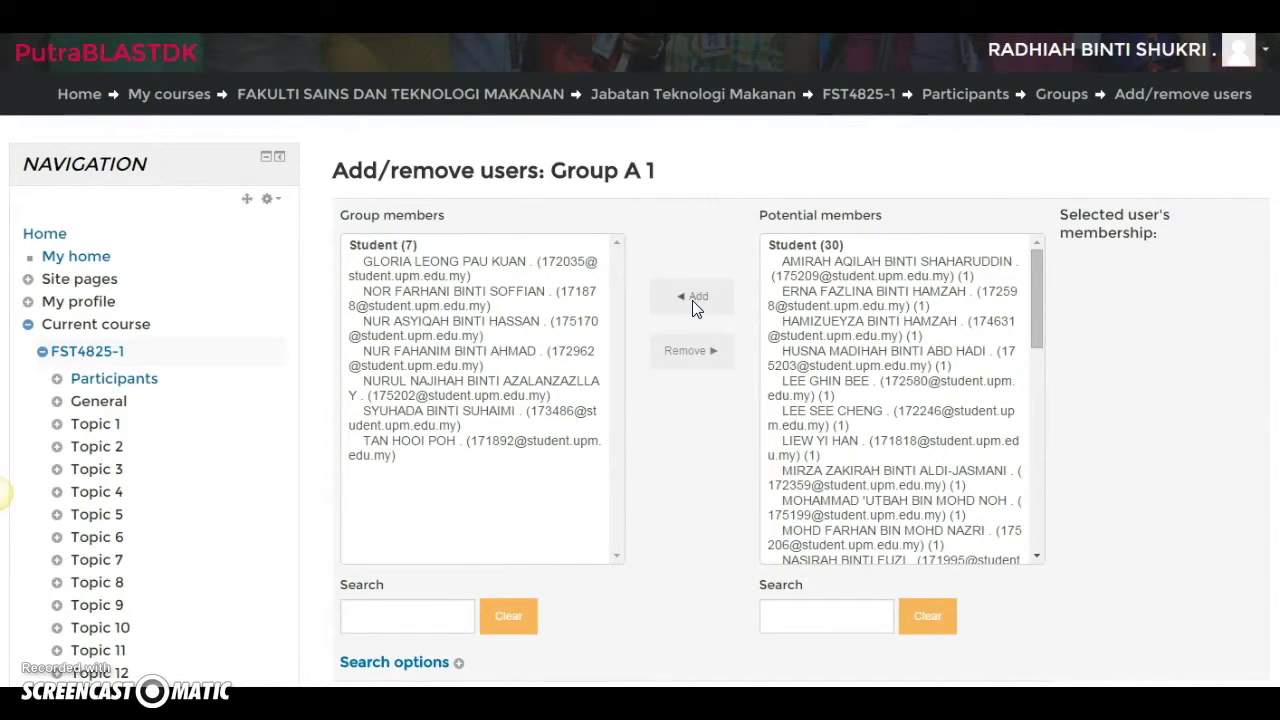
Remove the student already added to Group G 1 from Group A 1 and return to the course groups
click(492, 330)
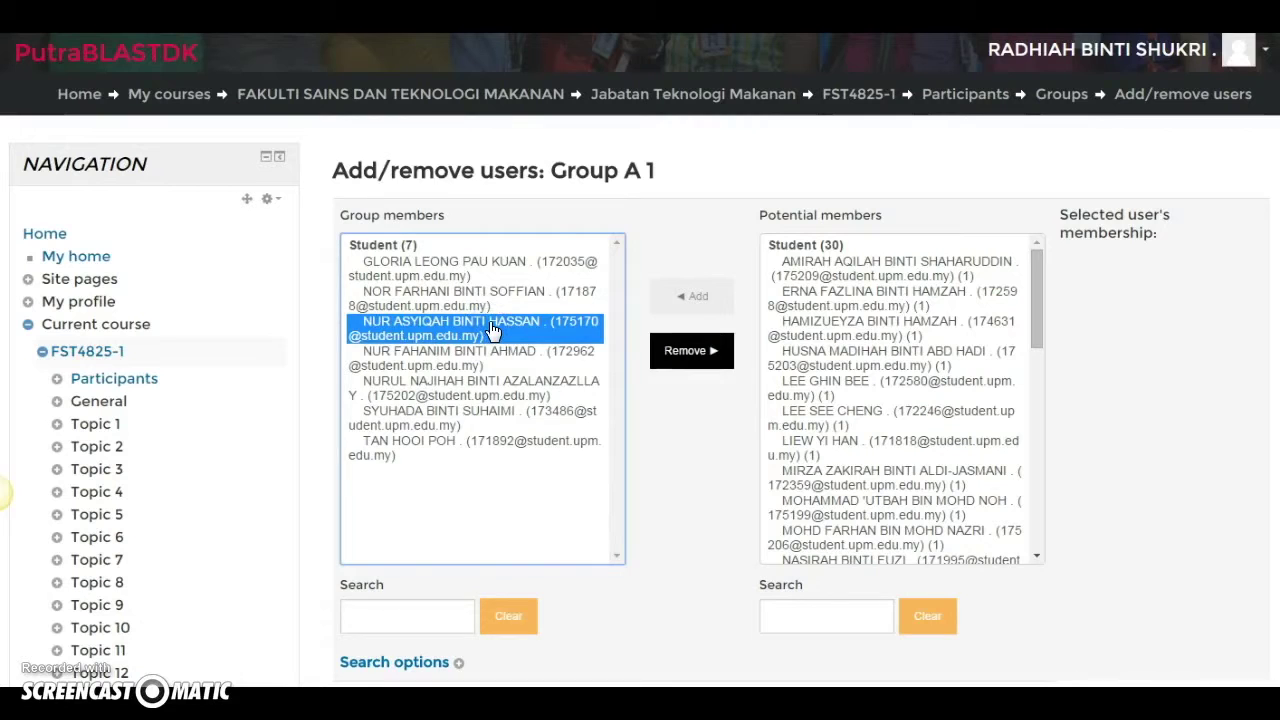
click(678, 352)
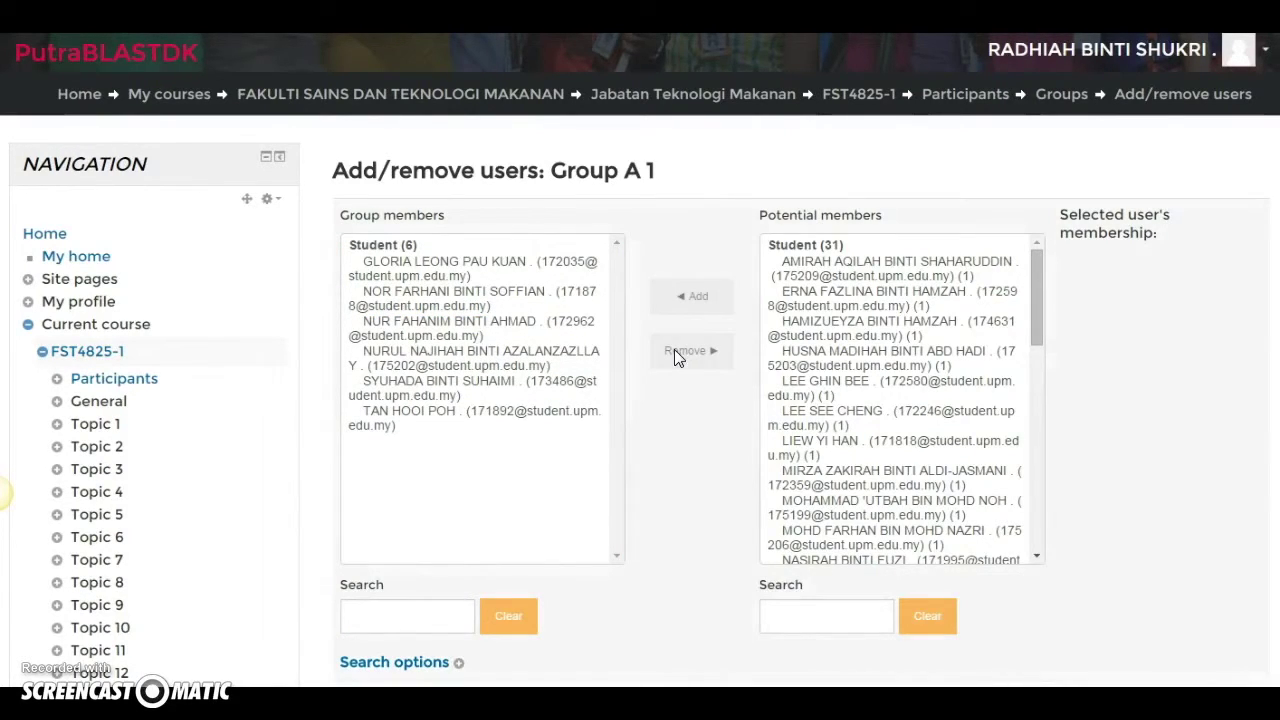
scroll(674, 466, down, 3)
click(398, 398)
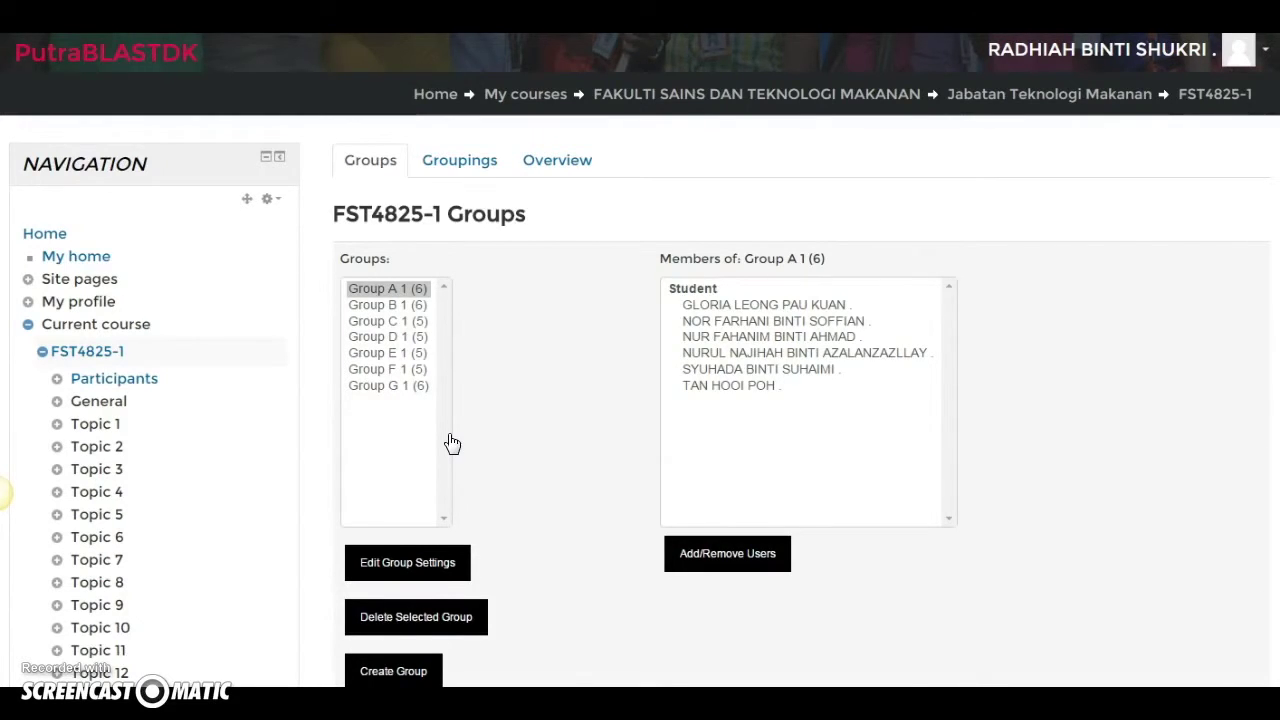
scroll(452, 443, down, 2)
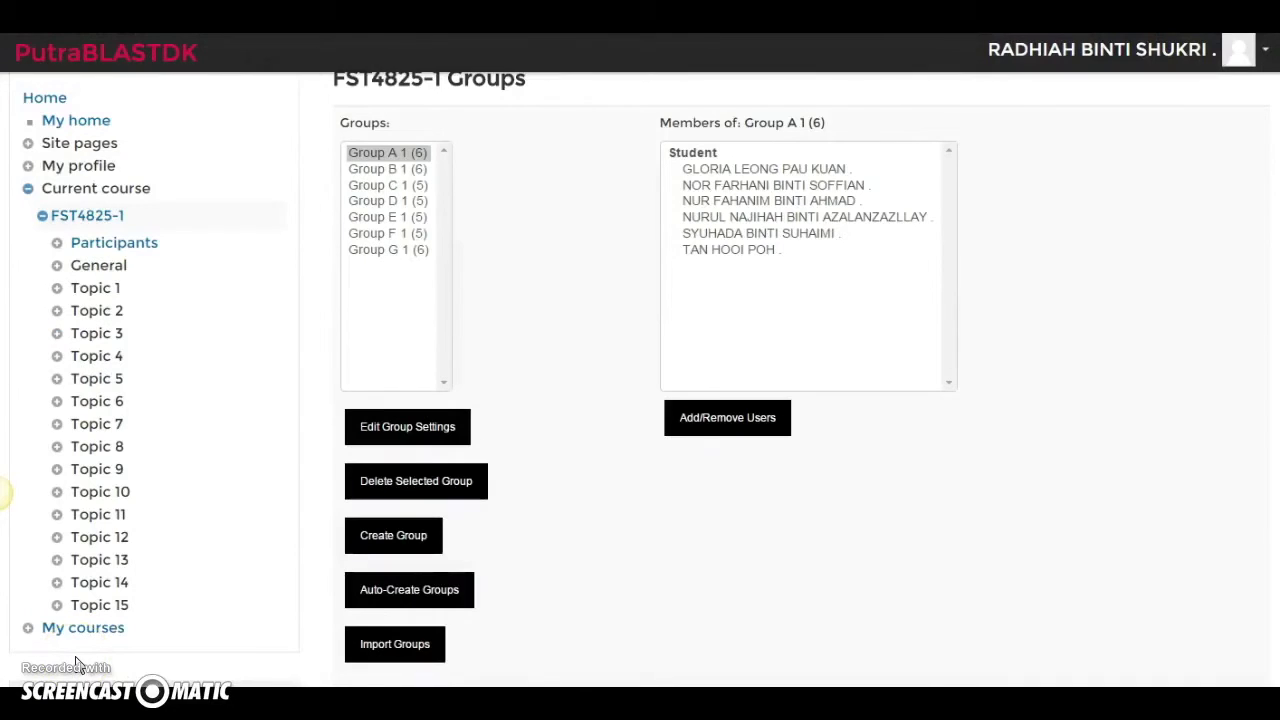